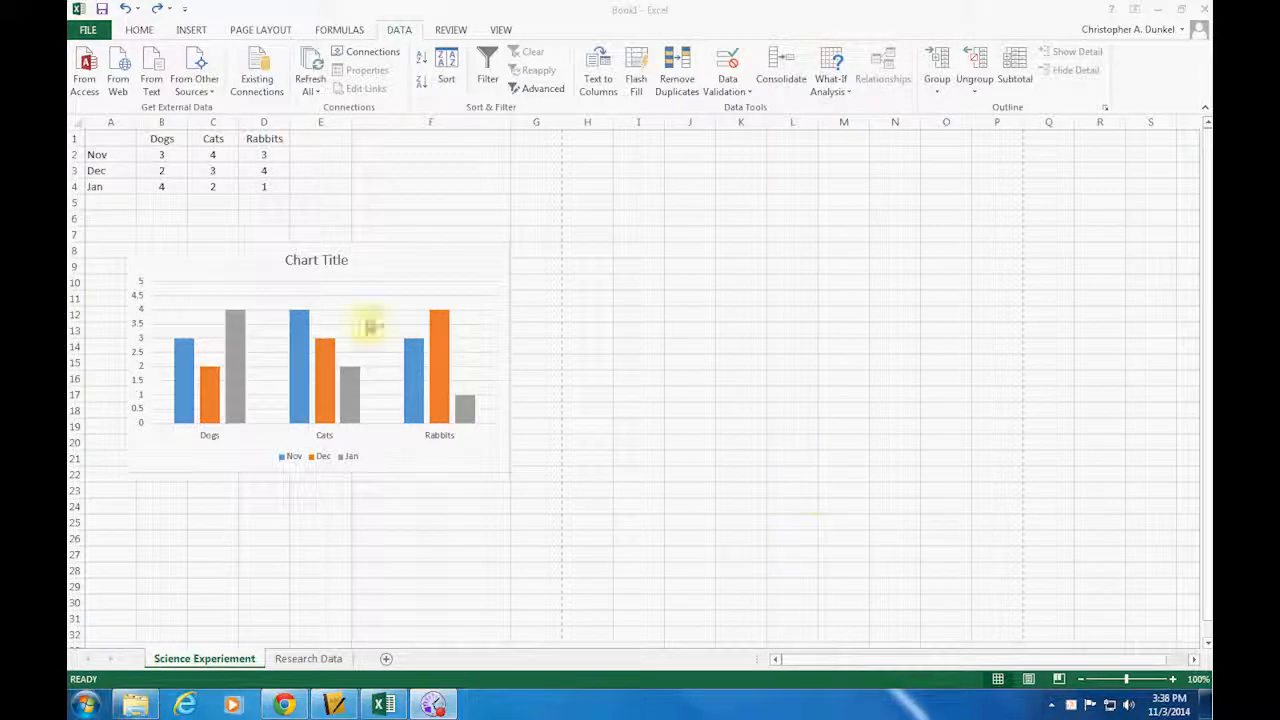
Select the column chart of dogs, cats and rabbits and apply the first Colorful palette to it
click(410, 260)
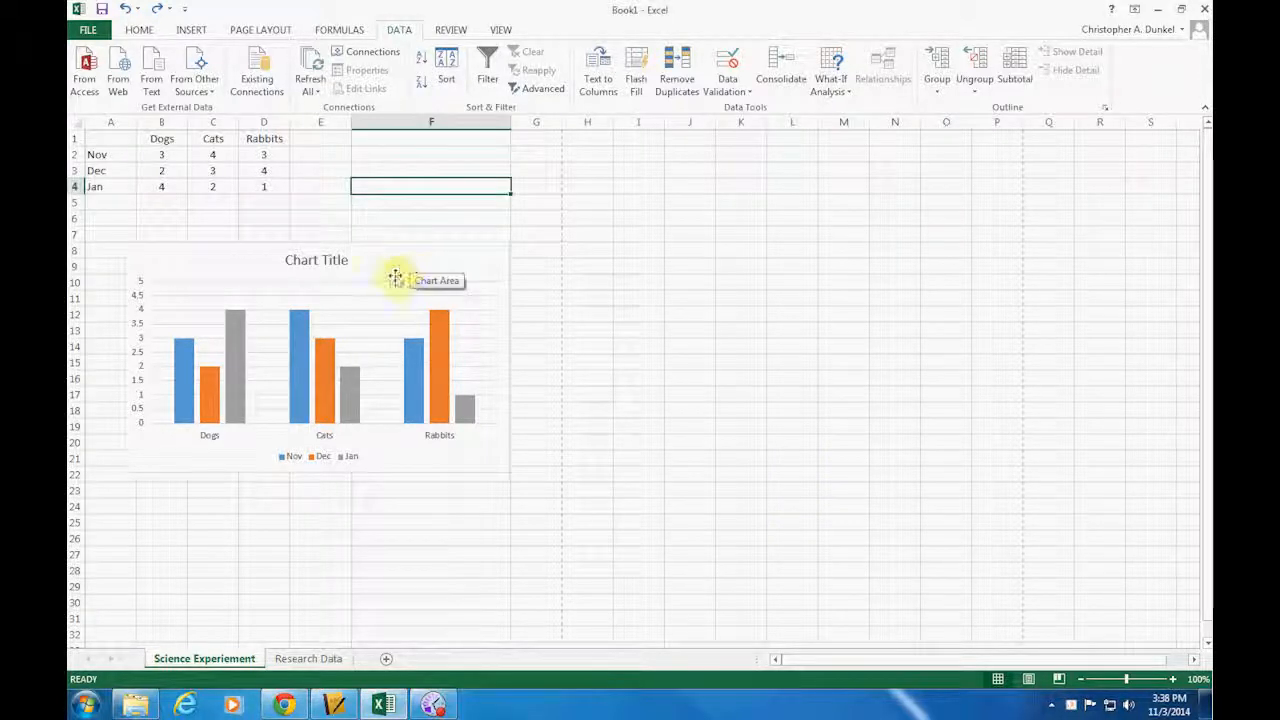
click(393, 256)
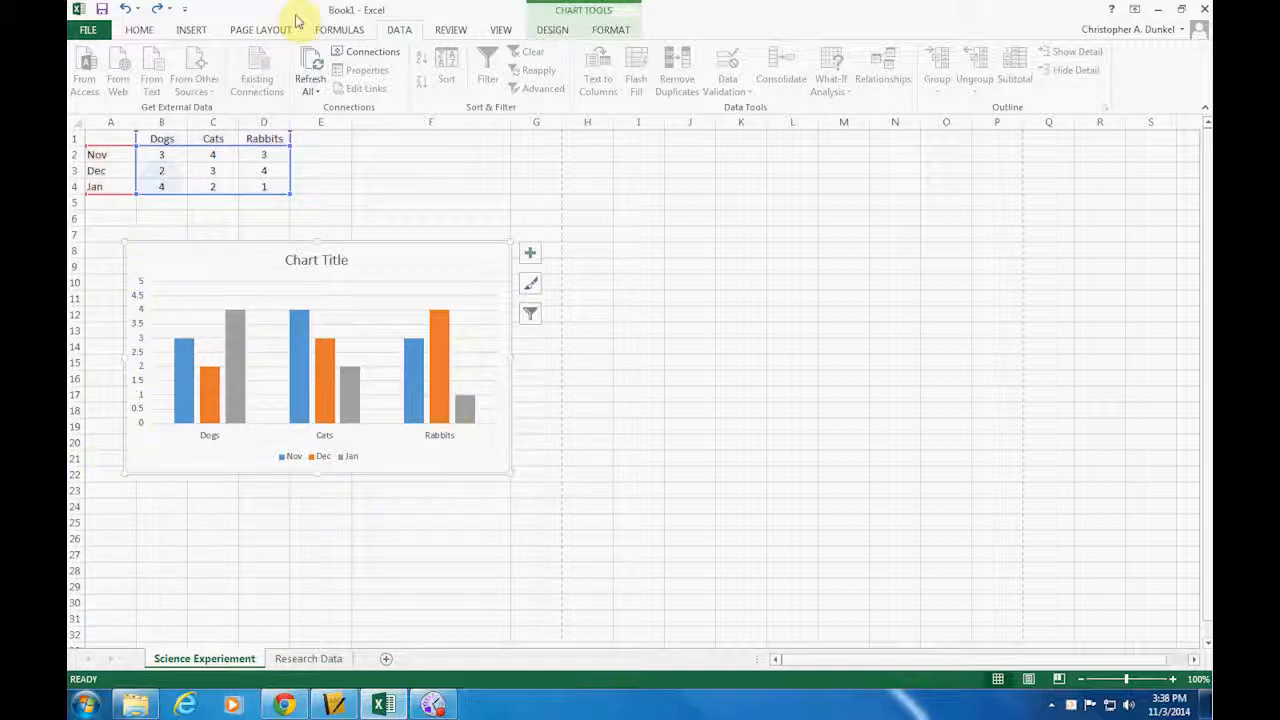
click(549, 30)
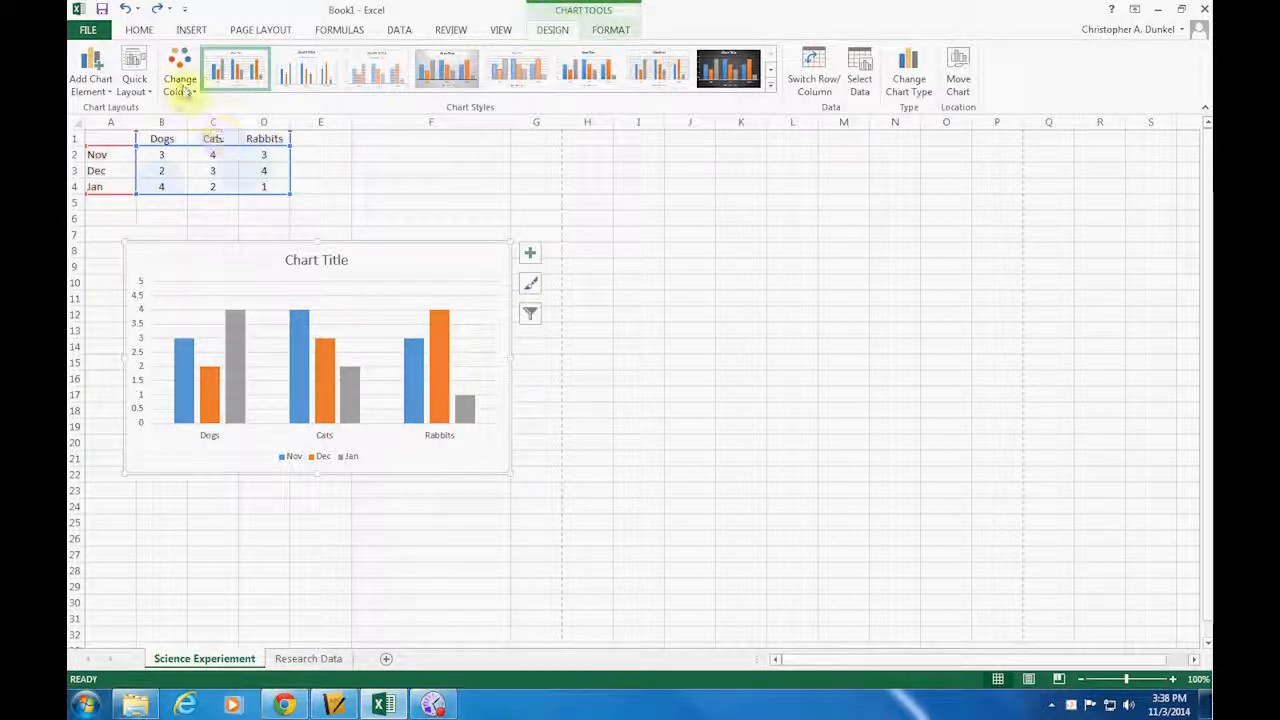
click(190, 92)
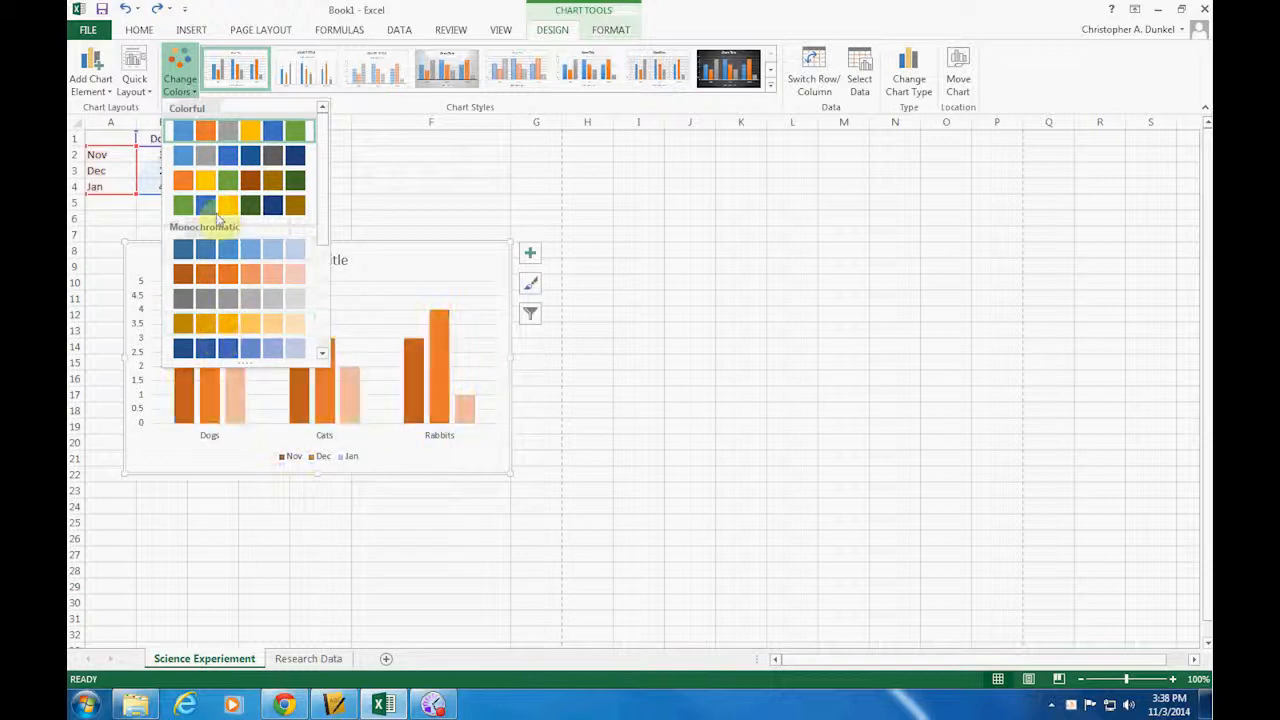
click(212, 130)
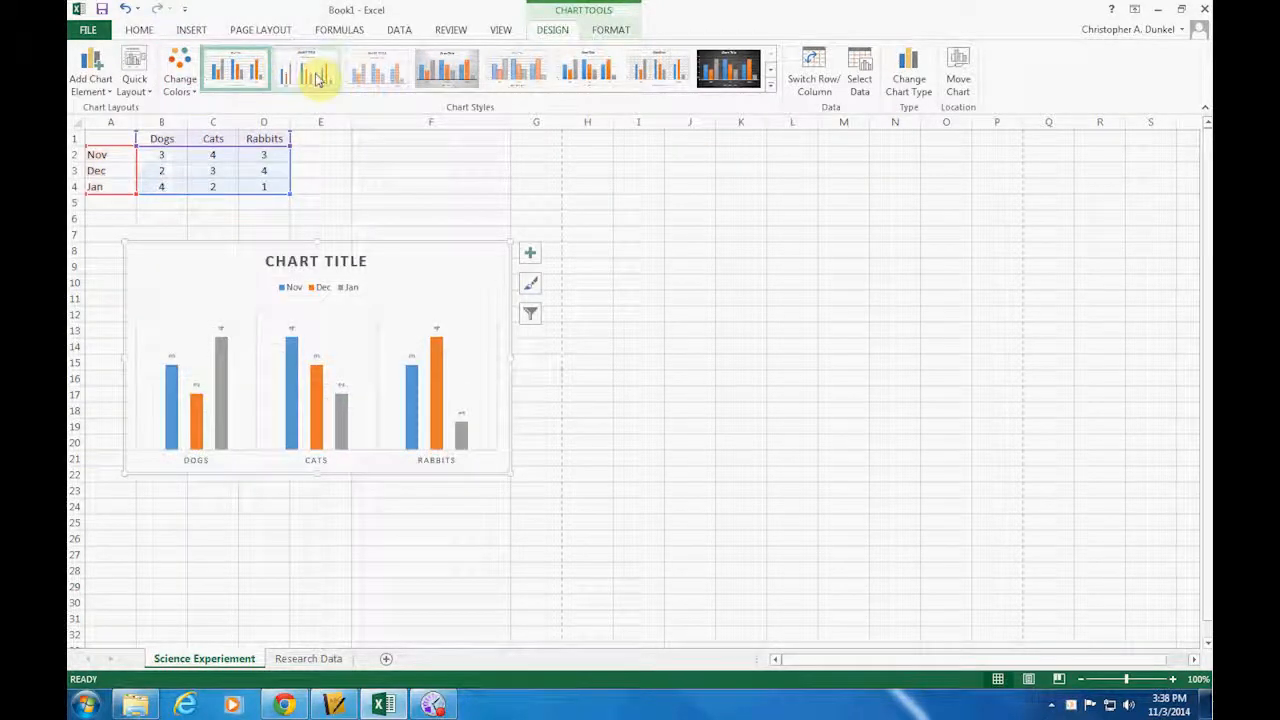
Apply the chart style with the black background and nudge the chart slightly up and to the left on the sheet
click(460, 80)
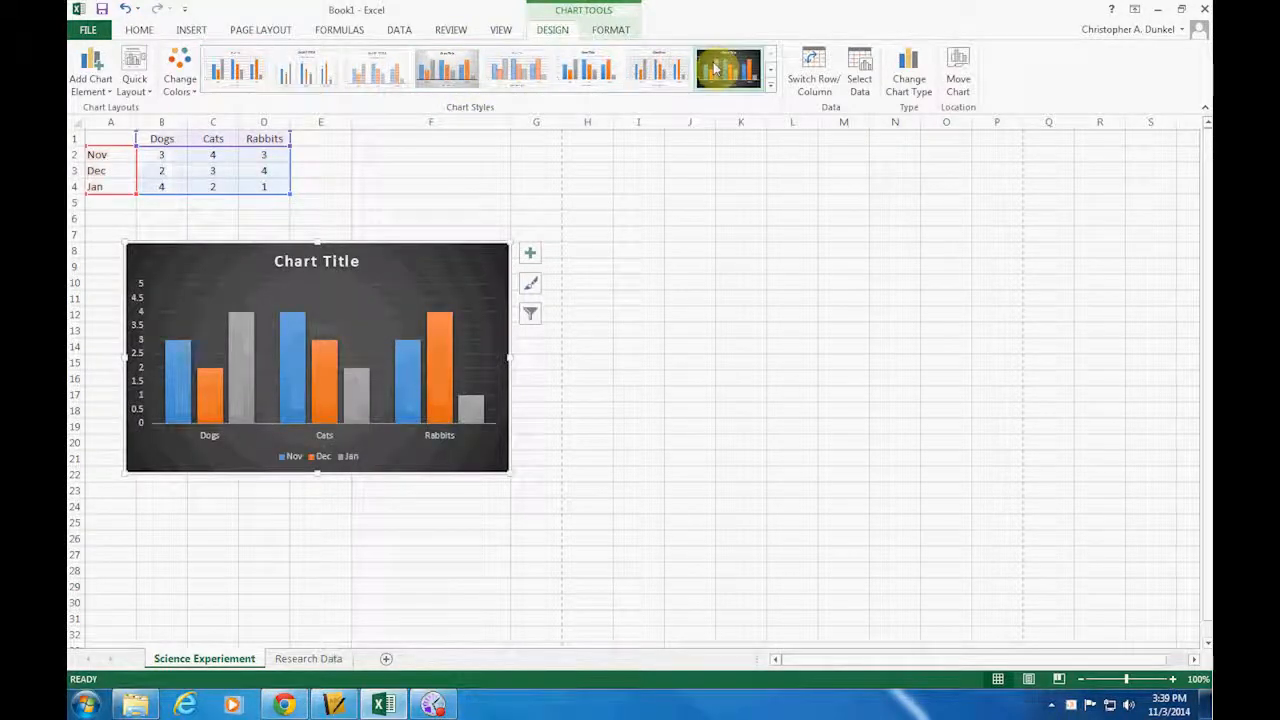
click(715, 68)
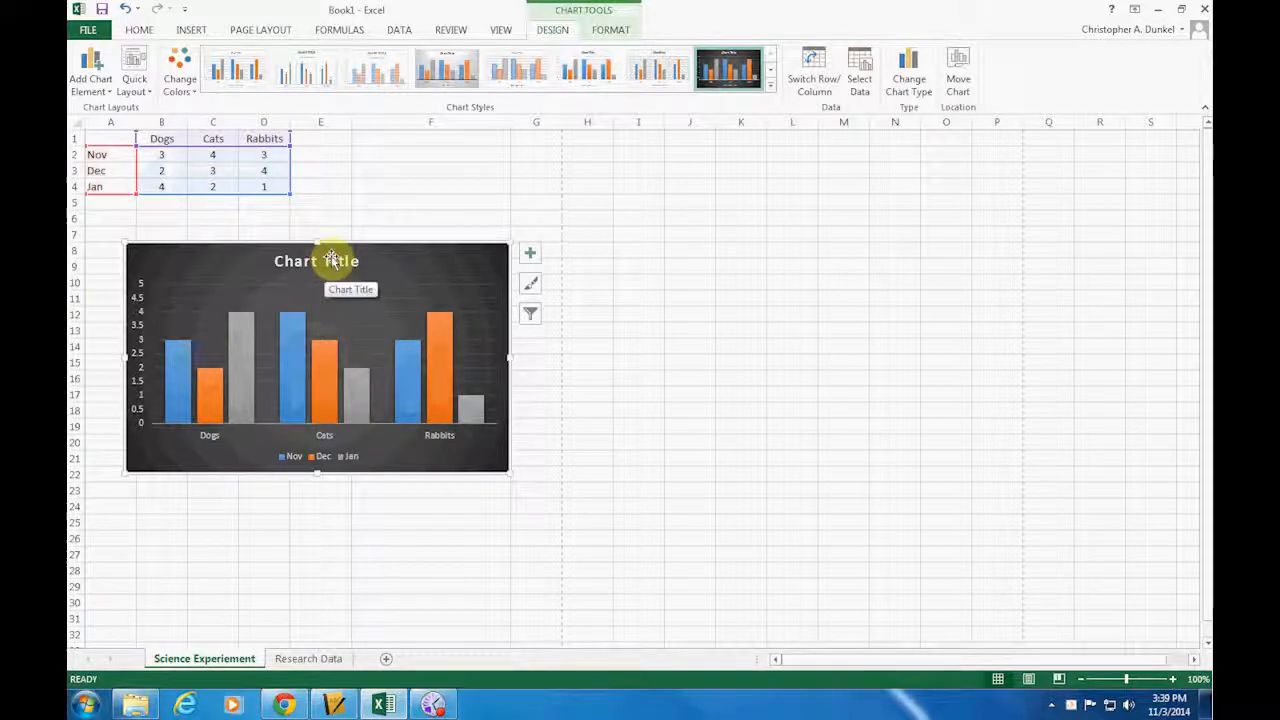
drag(363, 254, 360, 247)
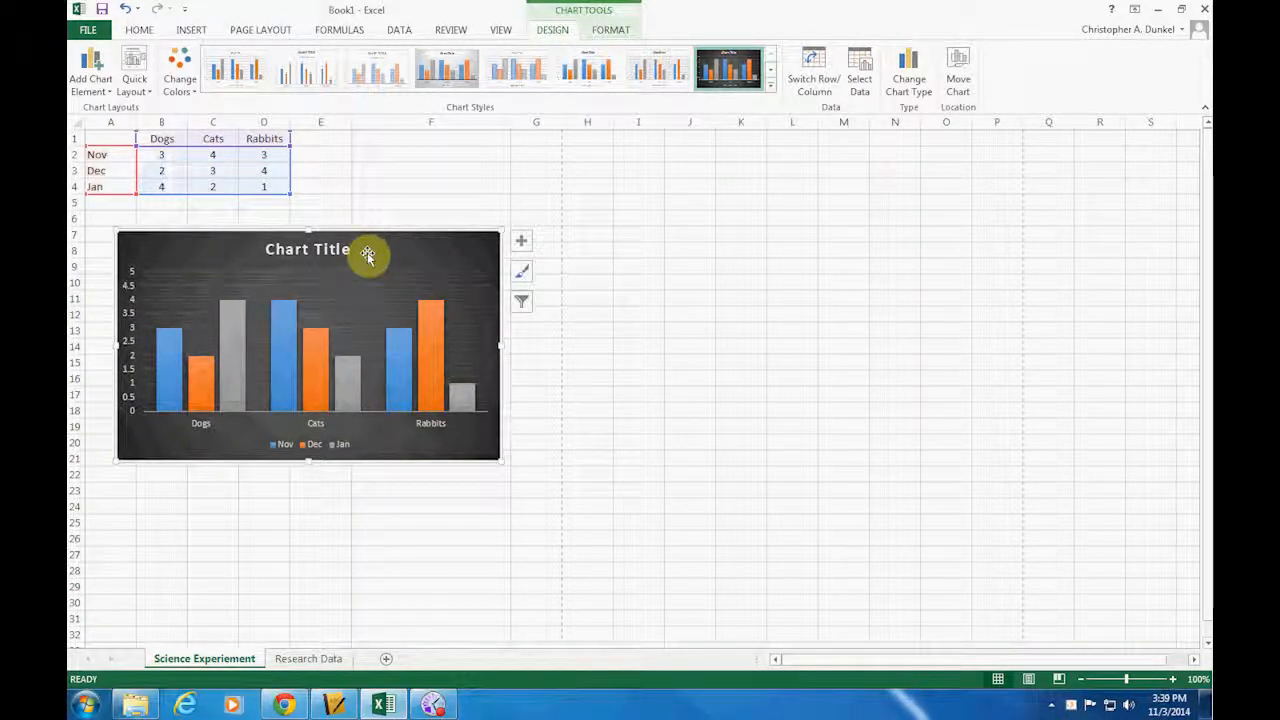
Add axis titles to the chart for both the primary horizontal and primary vertical axes
click(520, 244)
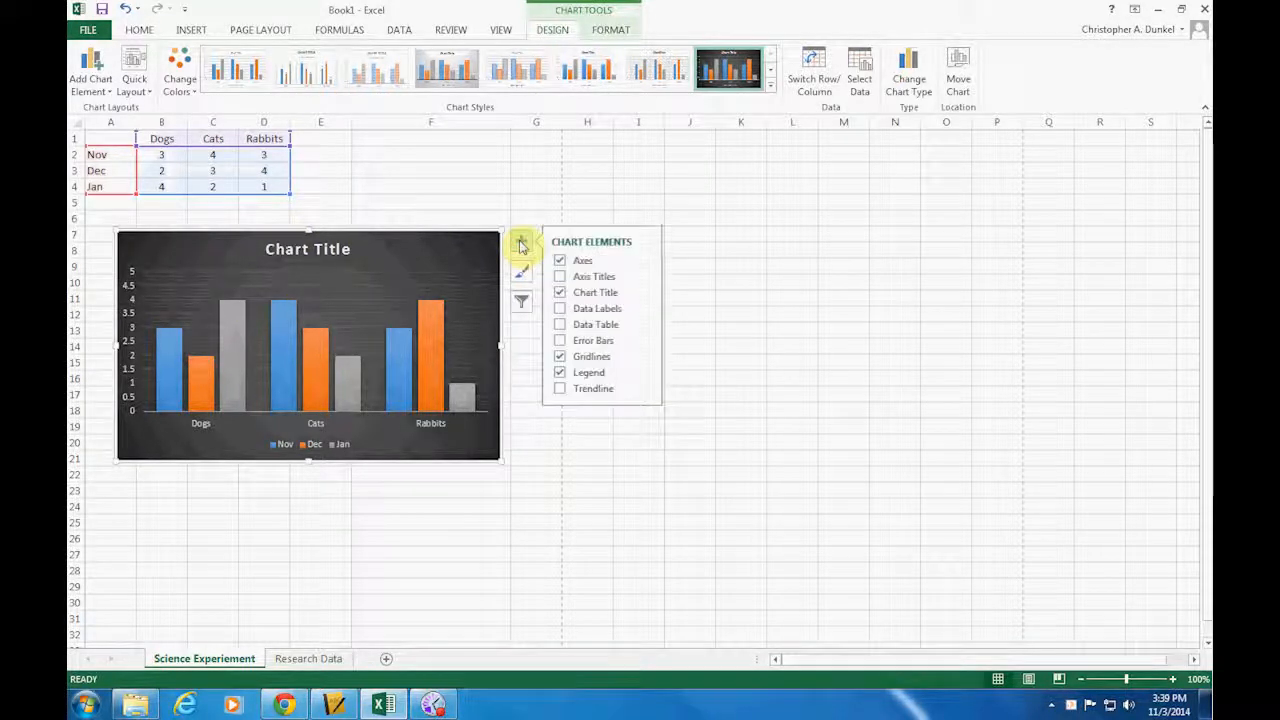
click(560, 277)
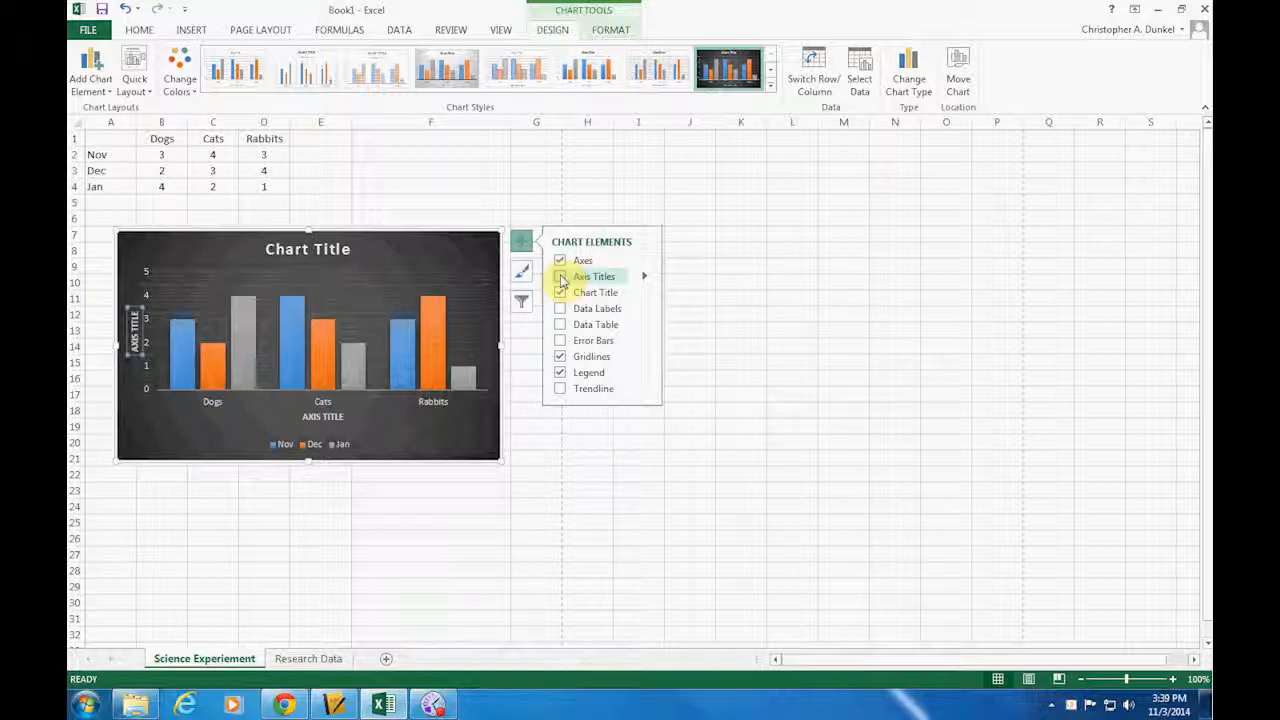
click(561, 278)
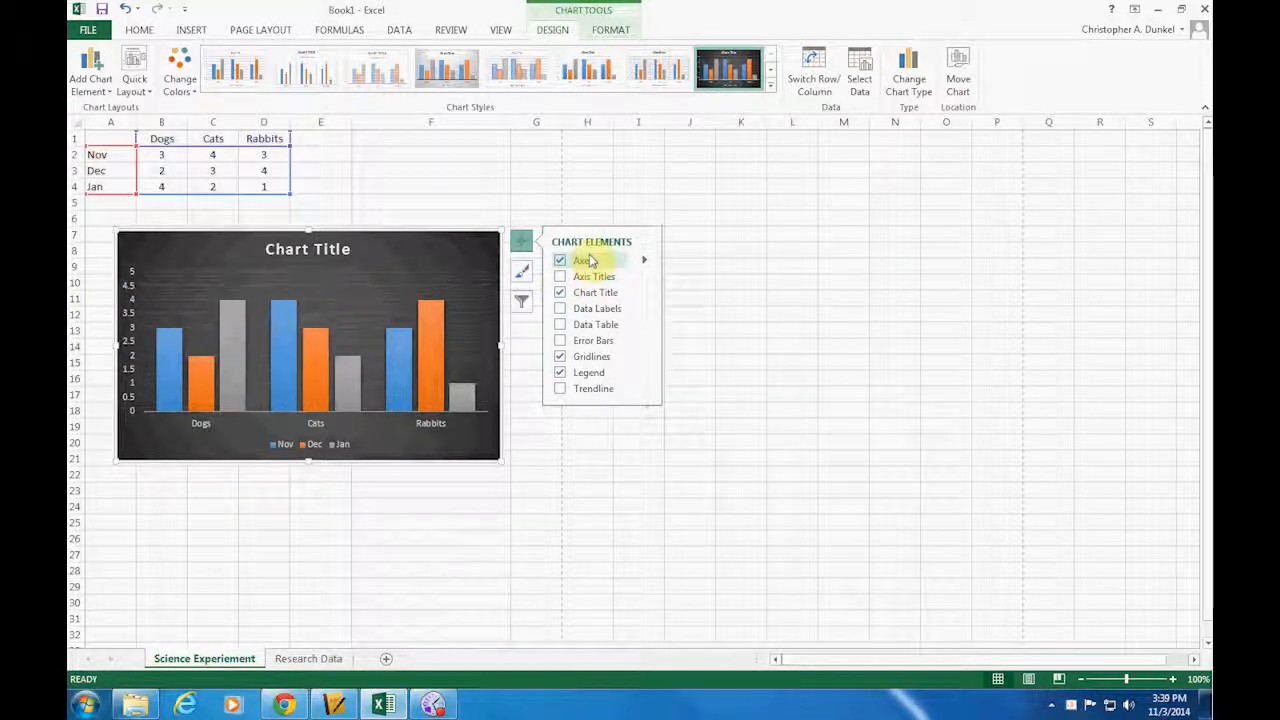
click(561, 277)
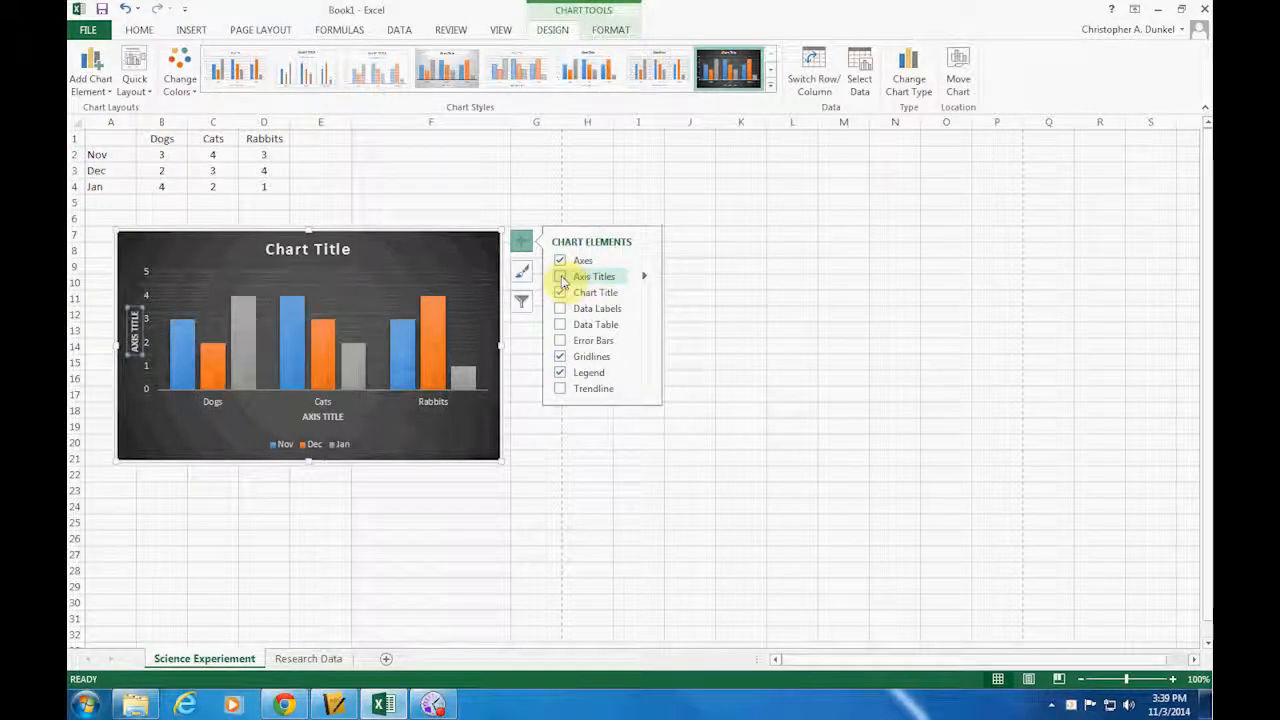
click(561, 278)
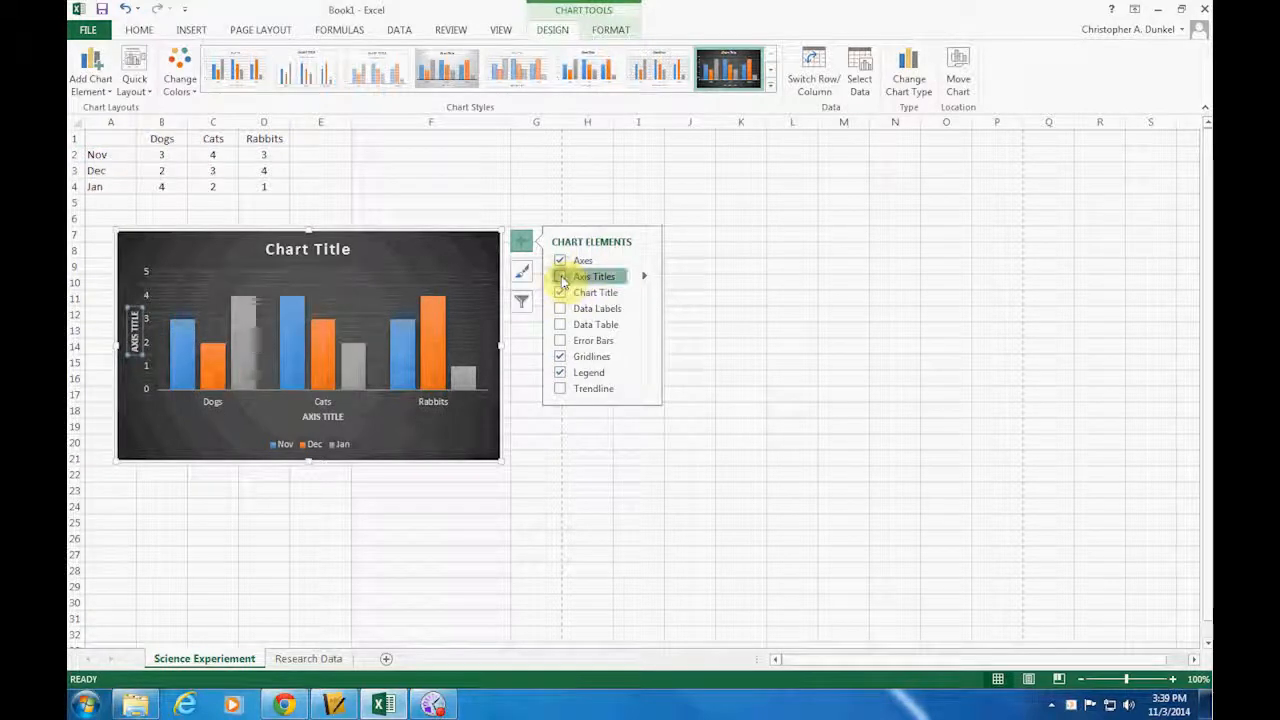
click(645, 279)
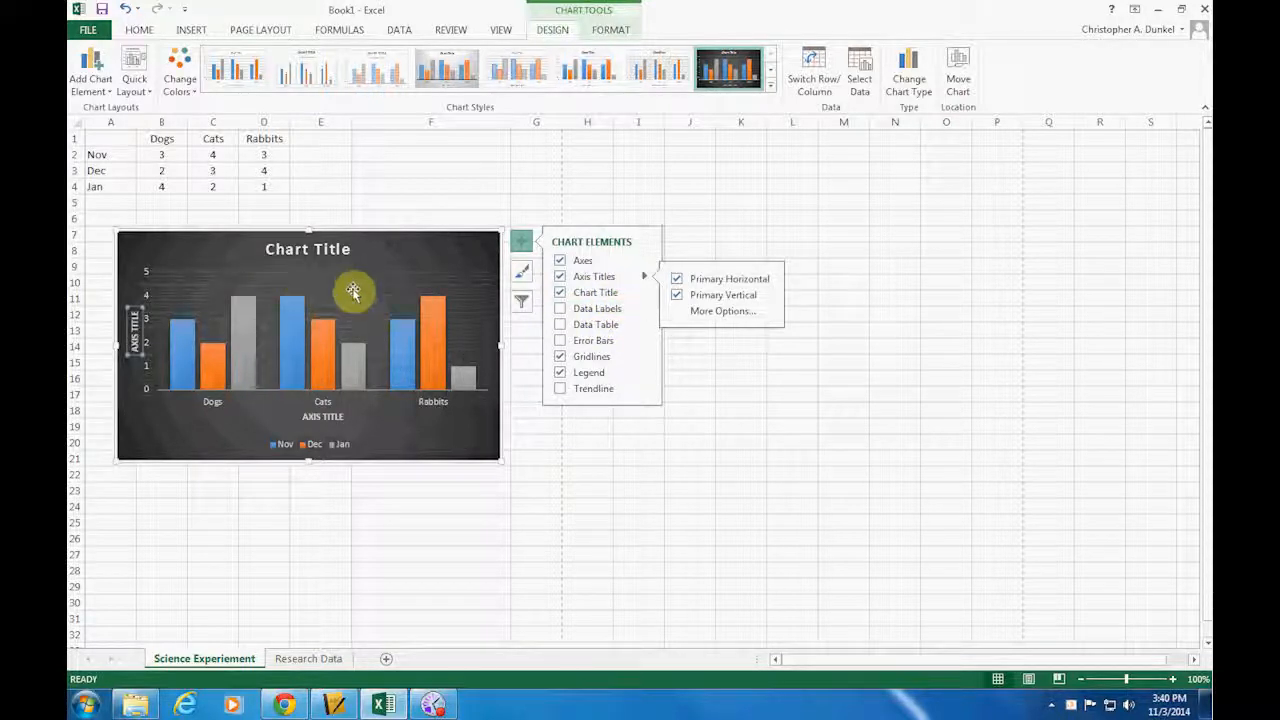
Add data labels to the chart's columns and place them at Outside End
click(561, 310)
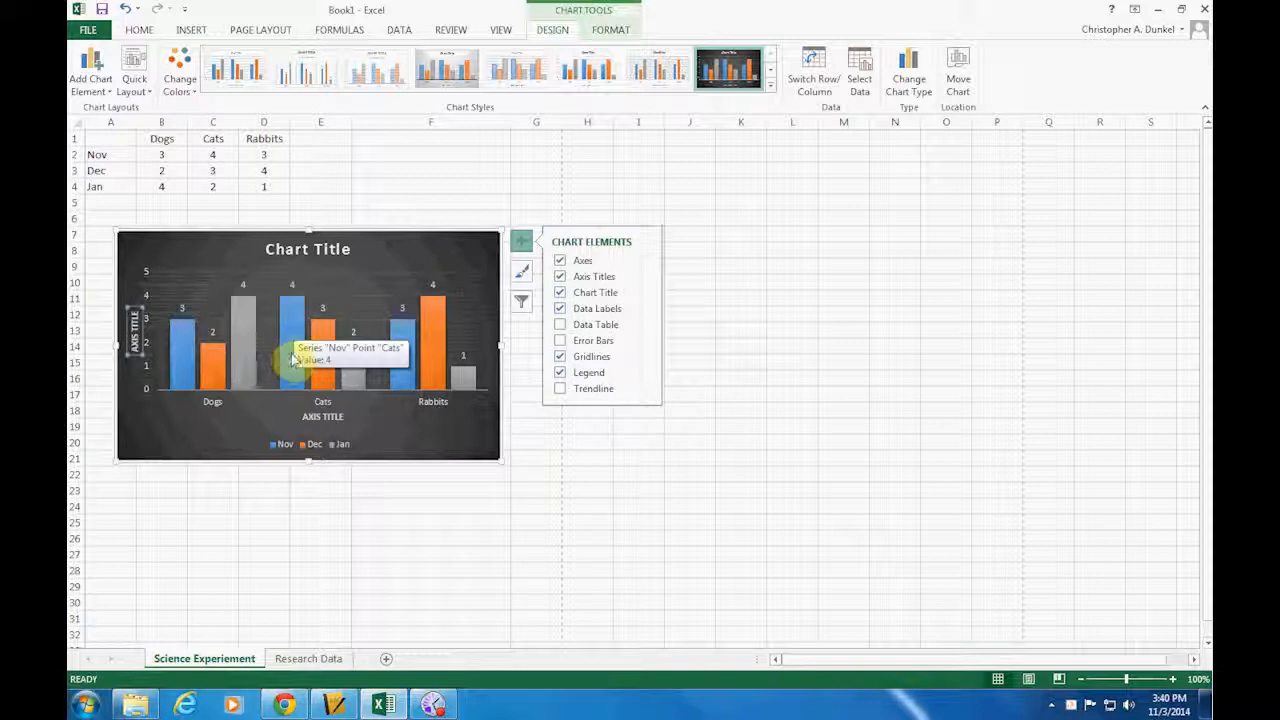
mouse_move(297, 354)
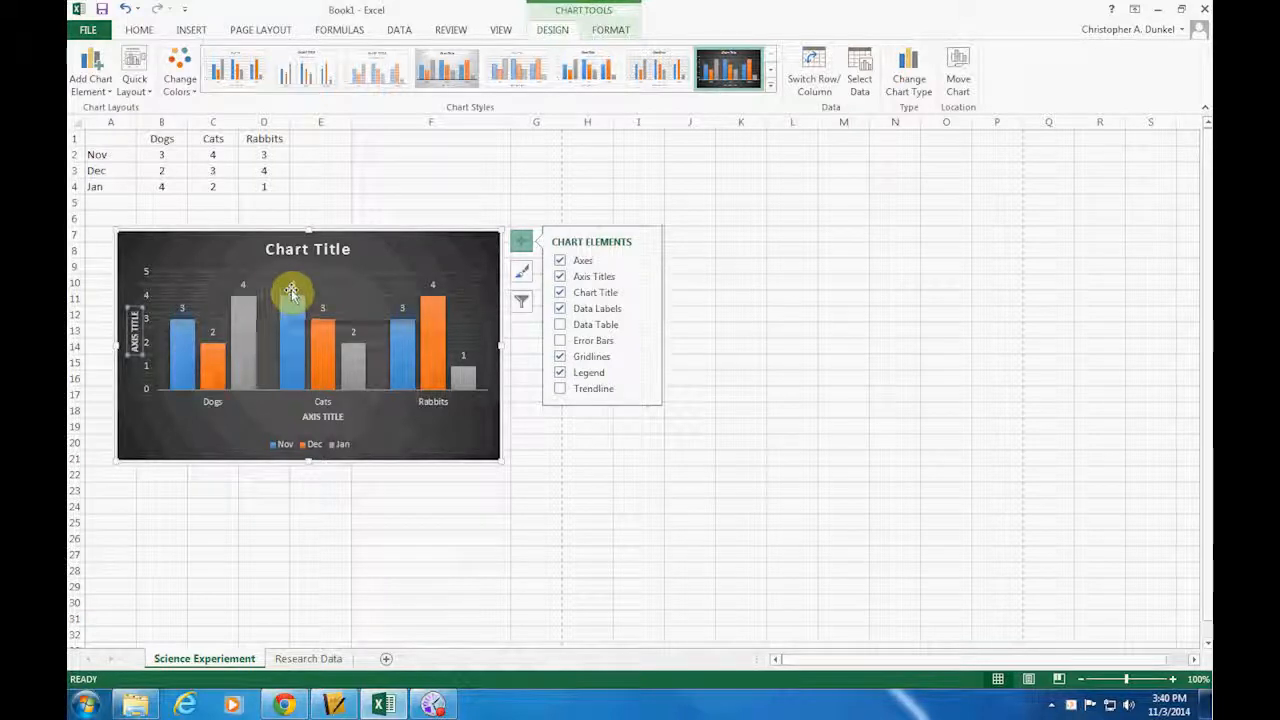
click(561, 309)
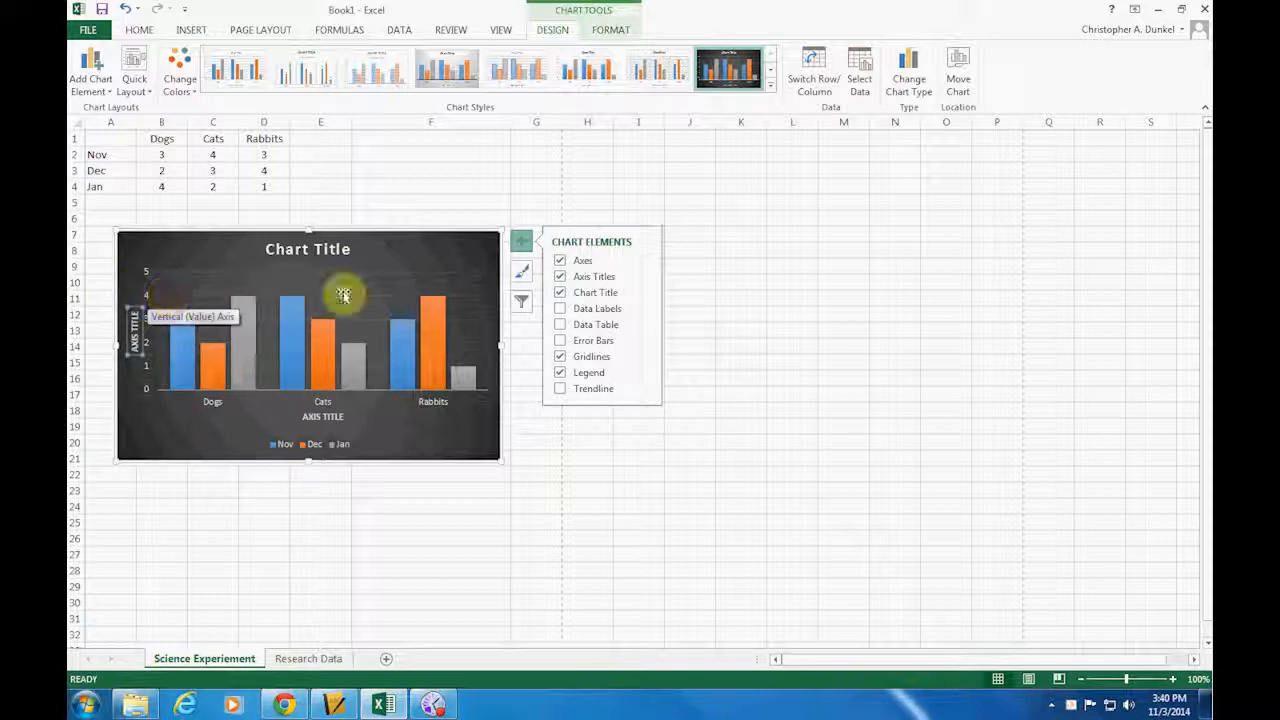
click(560, 310)
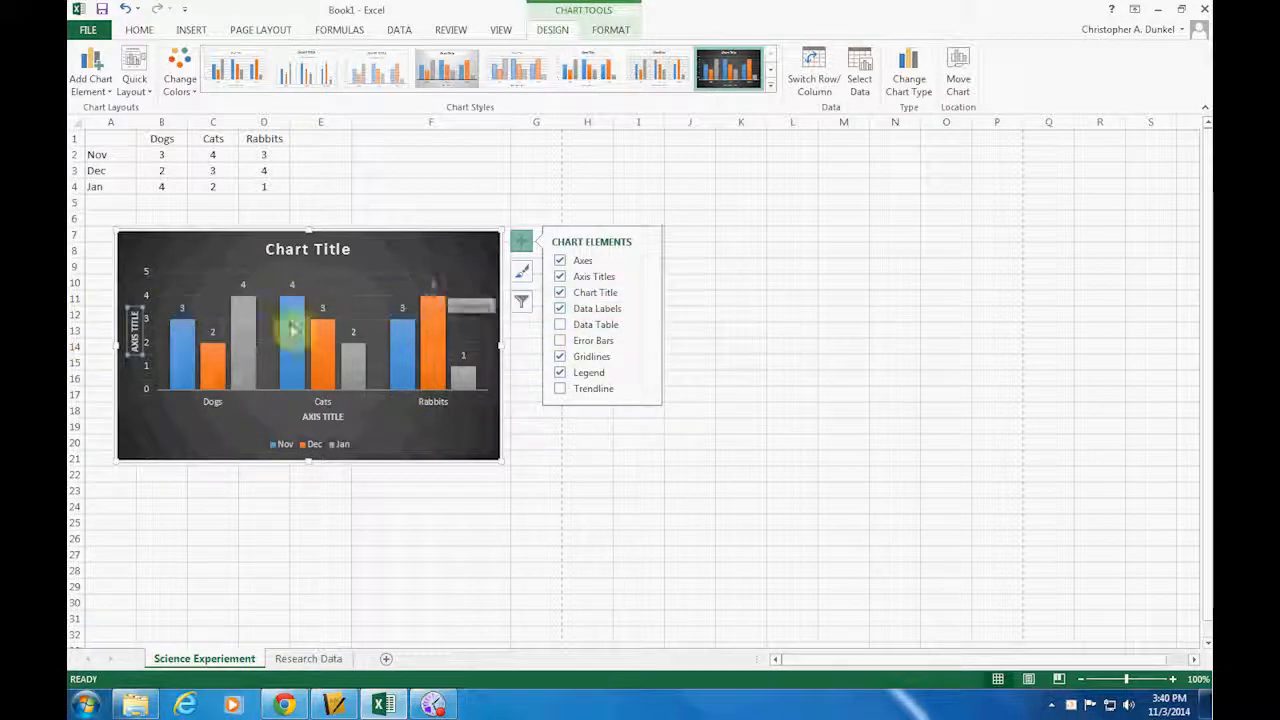
click(645, 310)
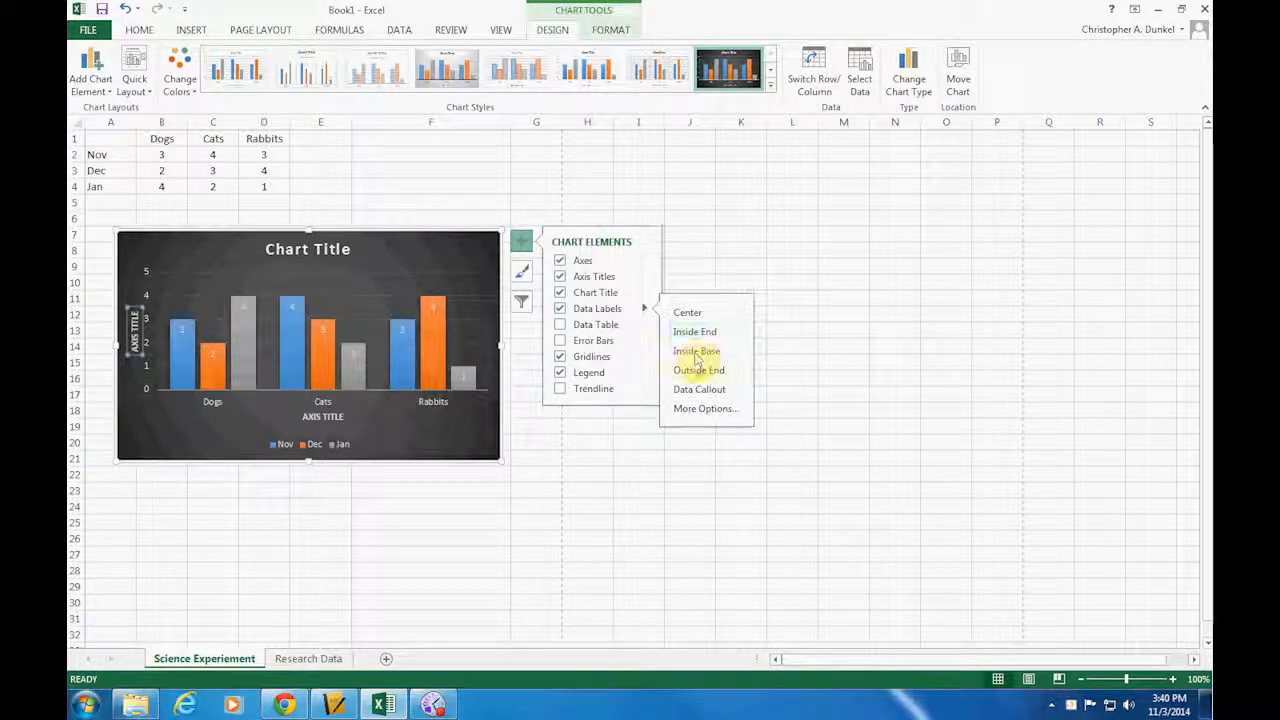
click(697, 371)
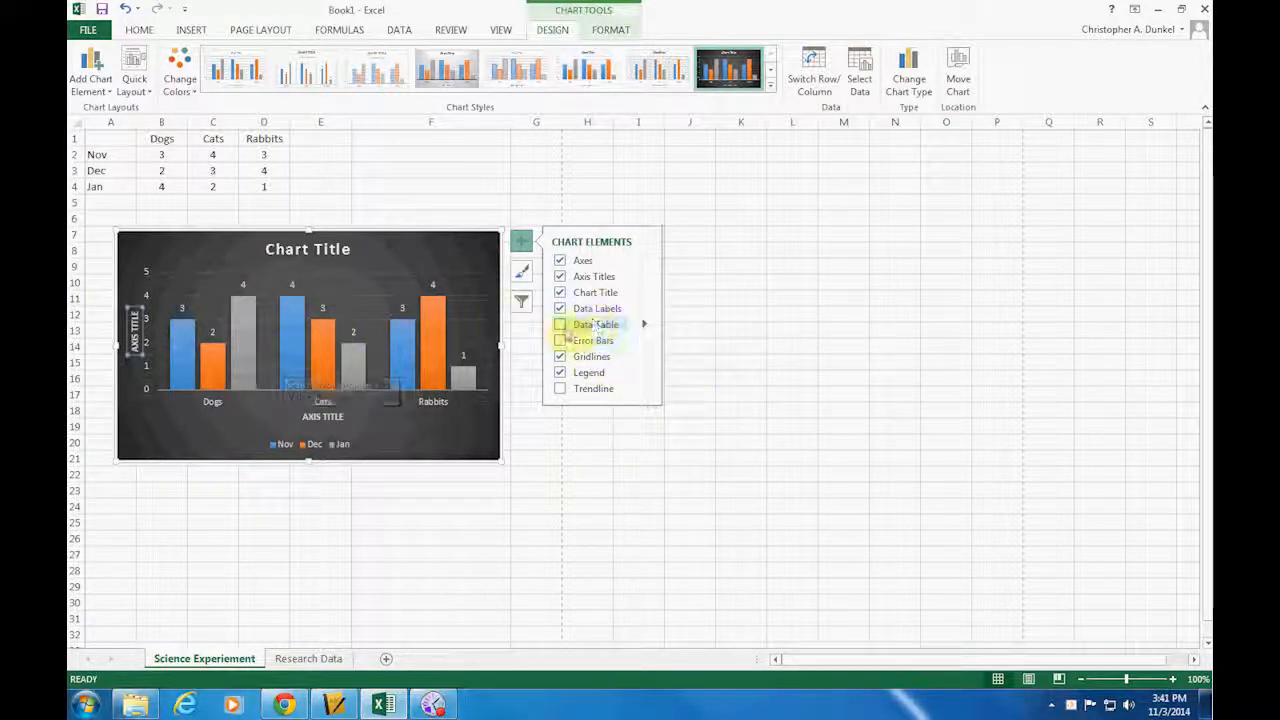
Try a data table under the chart and hidden gridlines, restoring both settings
click(561, 325)
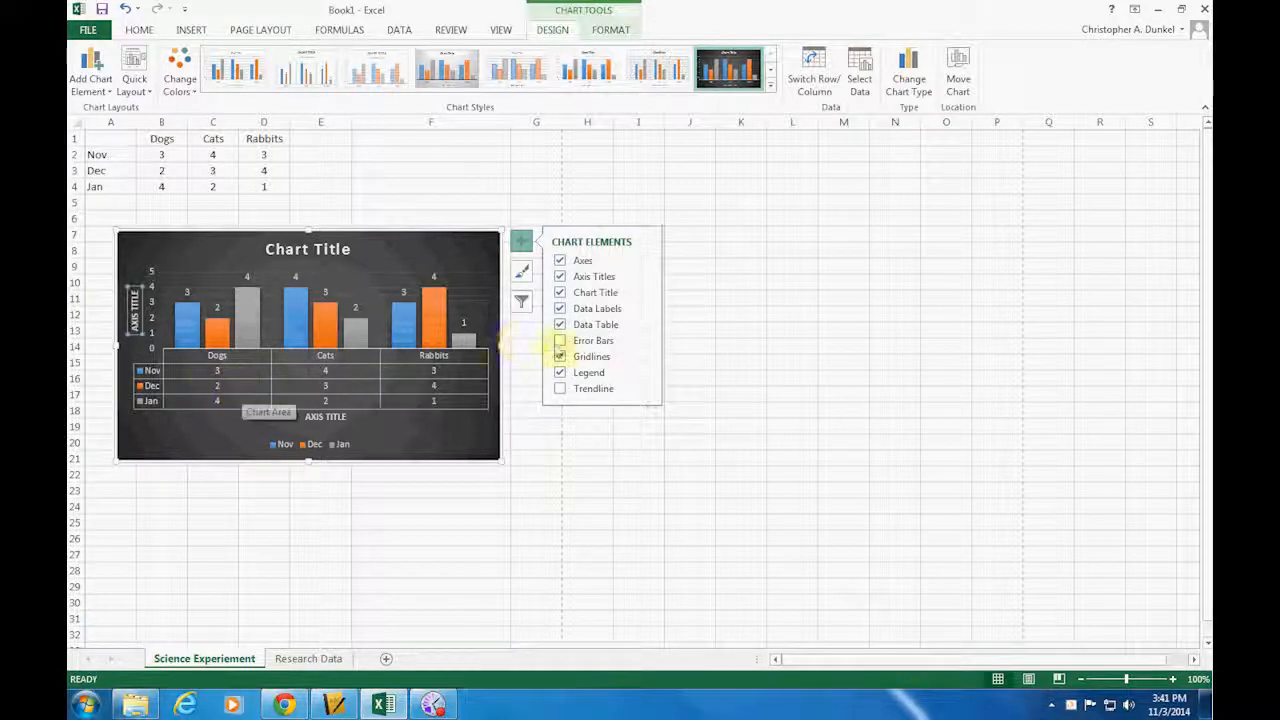
click(560, 324)
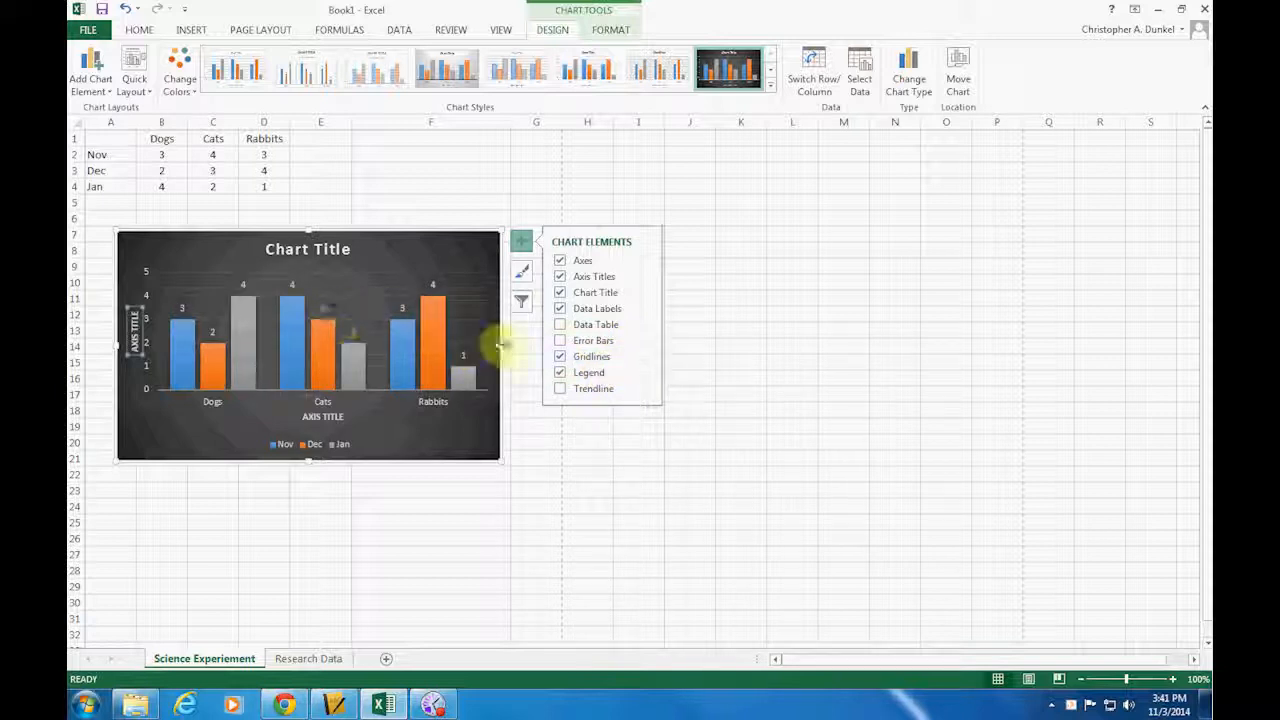
click(560, 357)
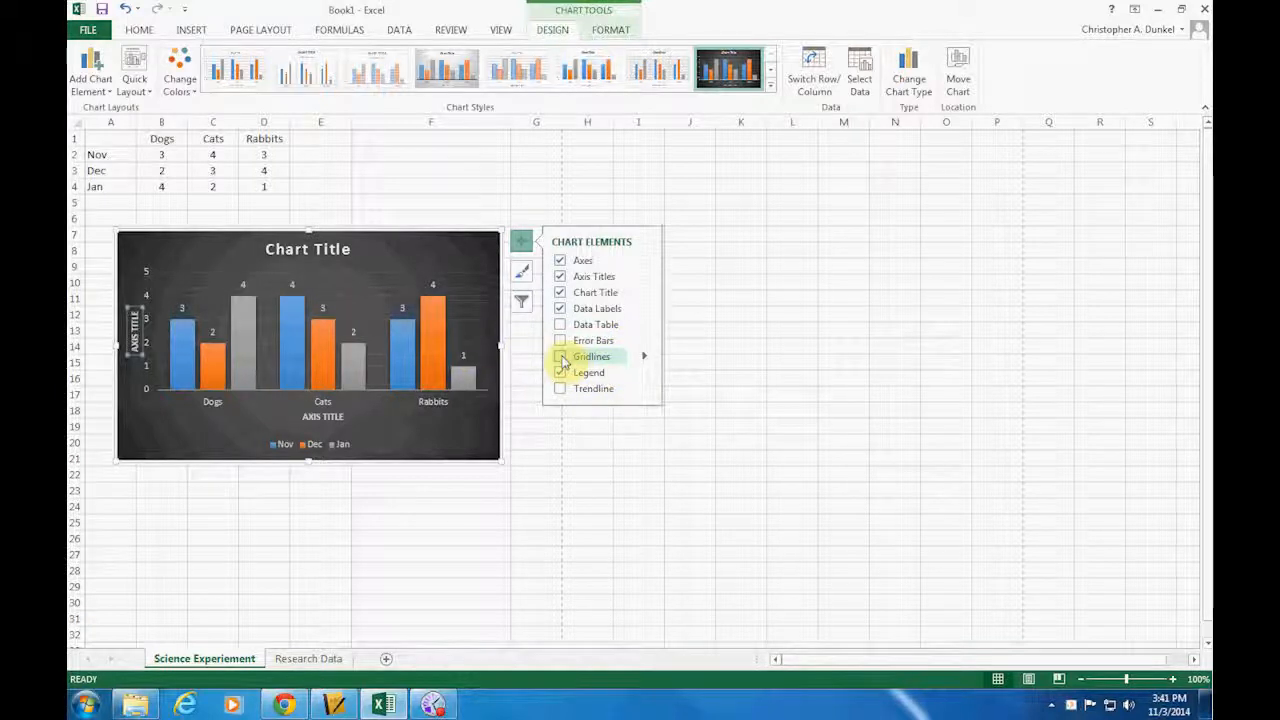
click(561, 357)
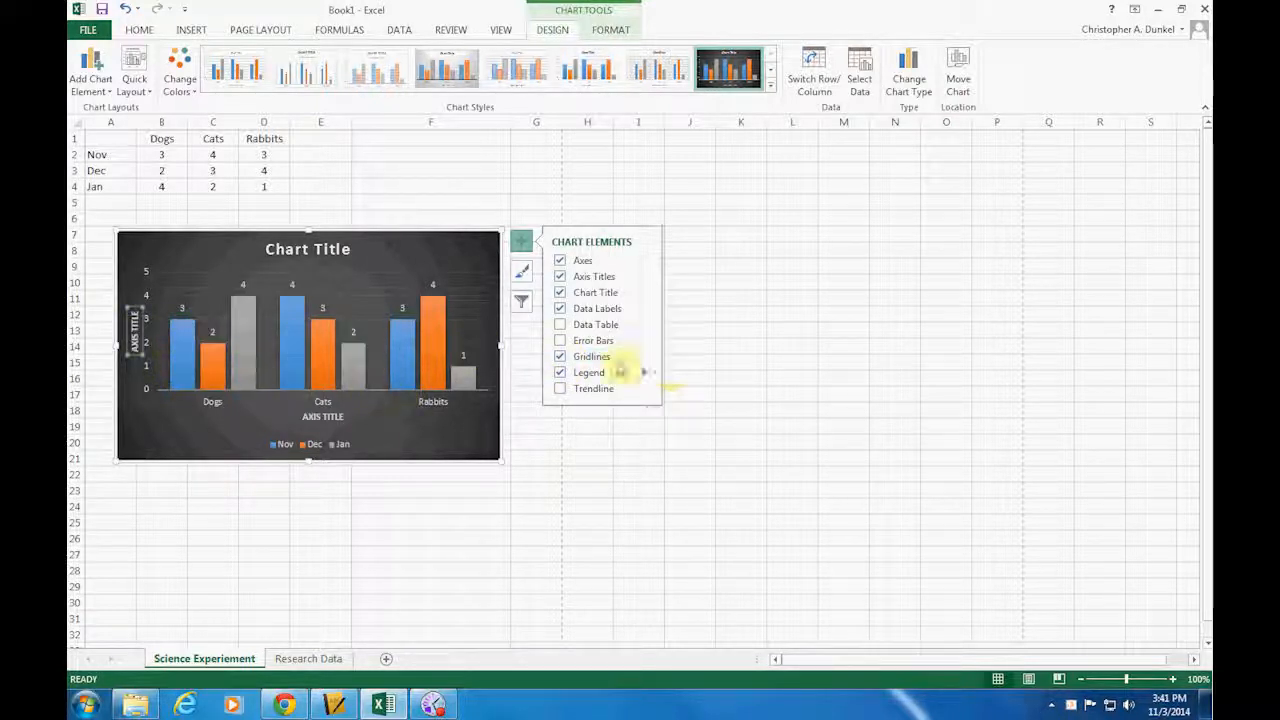
Try the primary major vertical, primary minor horizontal and primary minor vertical gridlines on the chart and remove them again
mouse_move(643, 360)
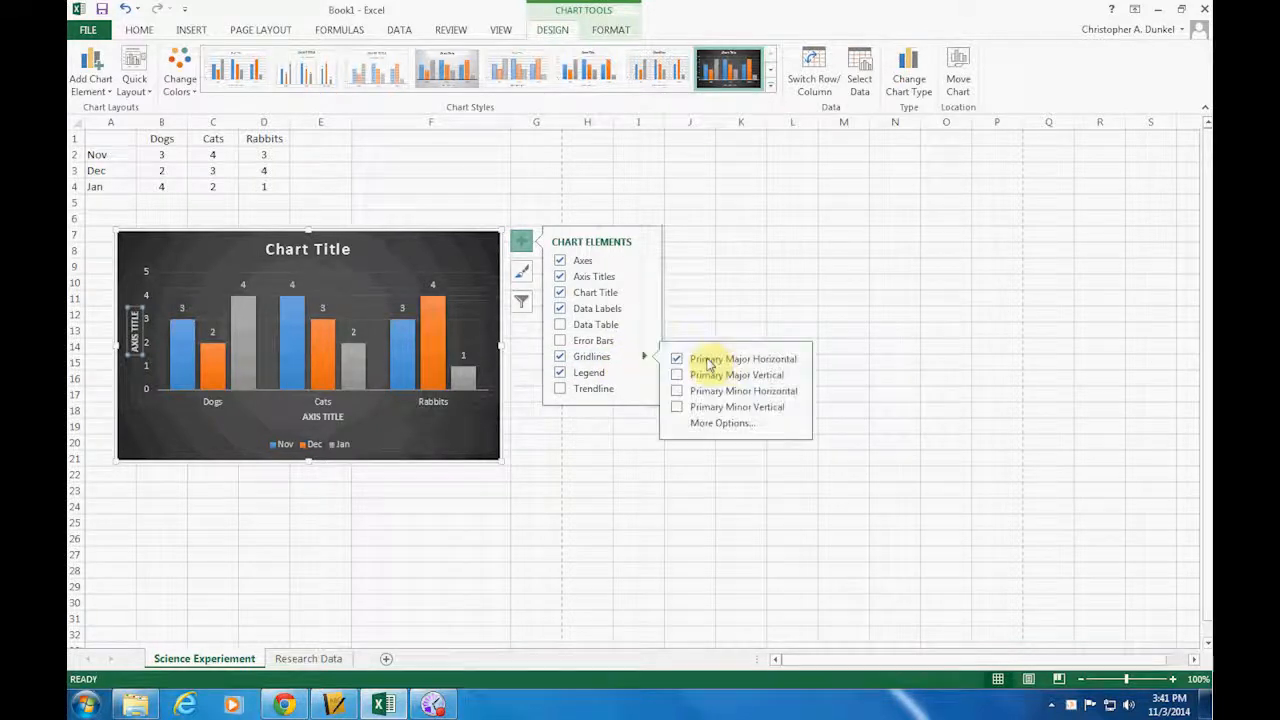
click(680, 377)
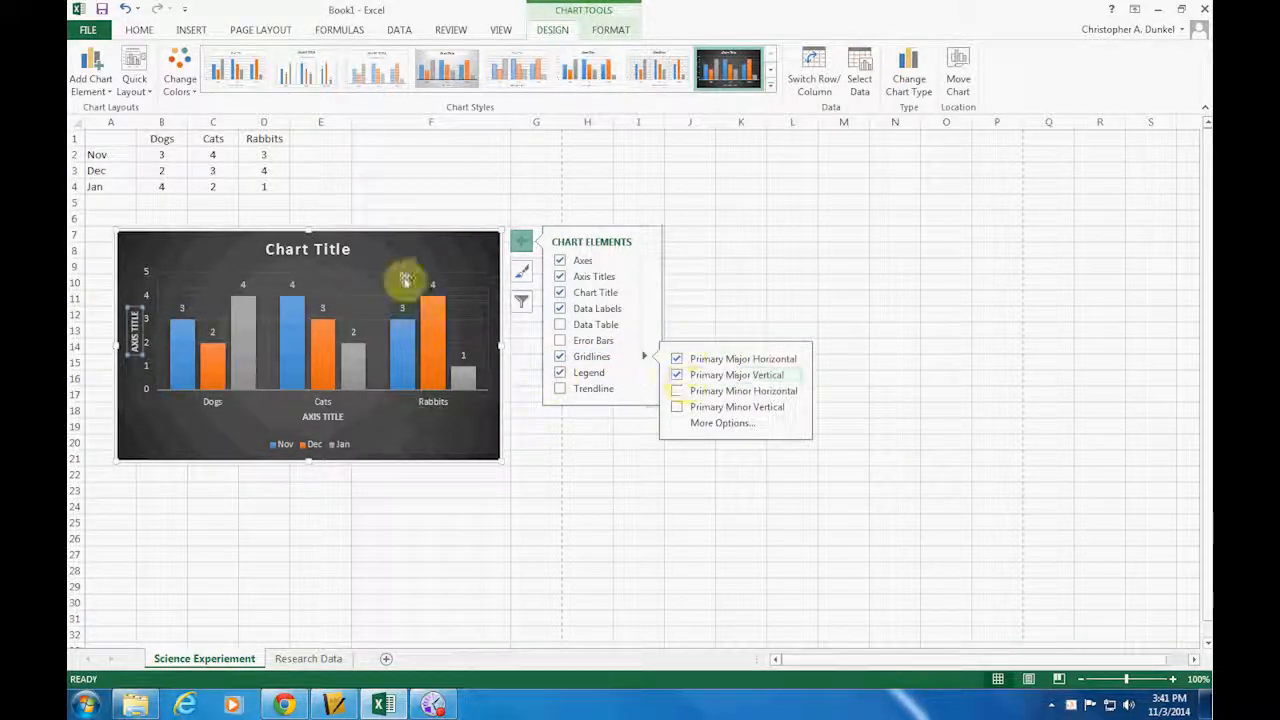
click(678, 375)
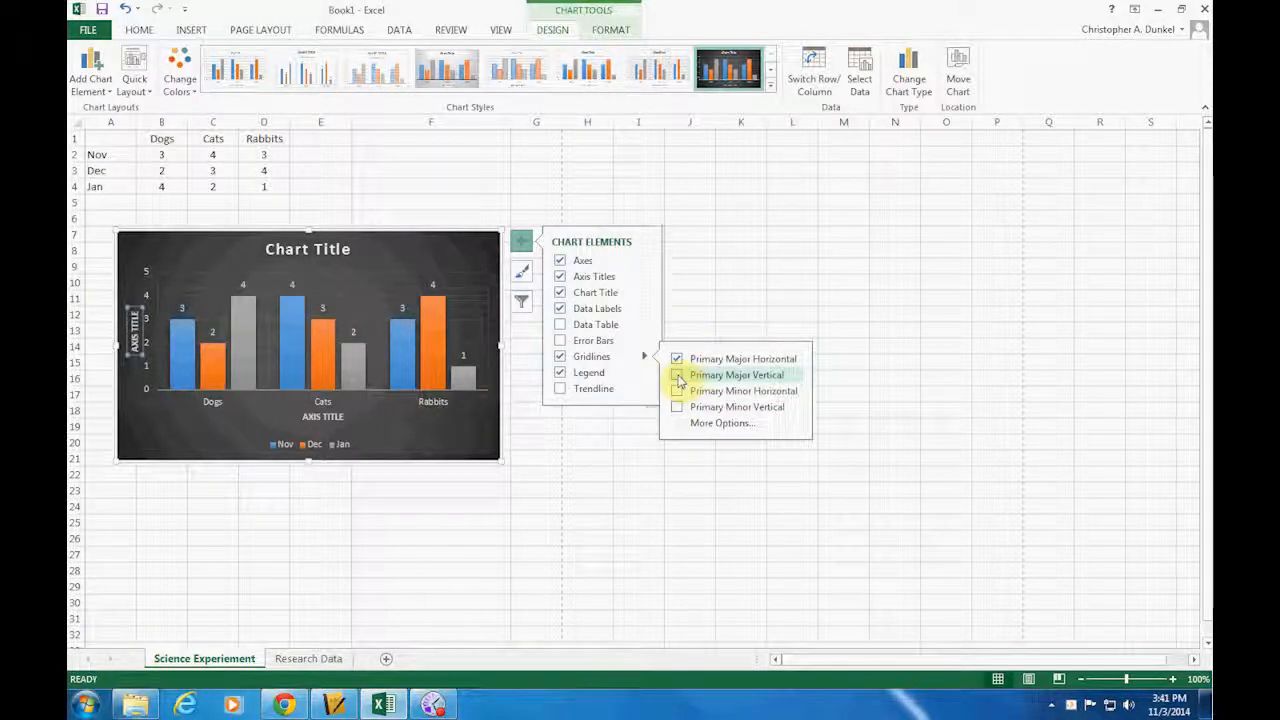
click(680, 408)
click(678, 391)
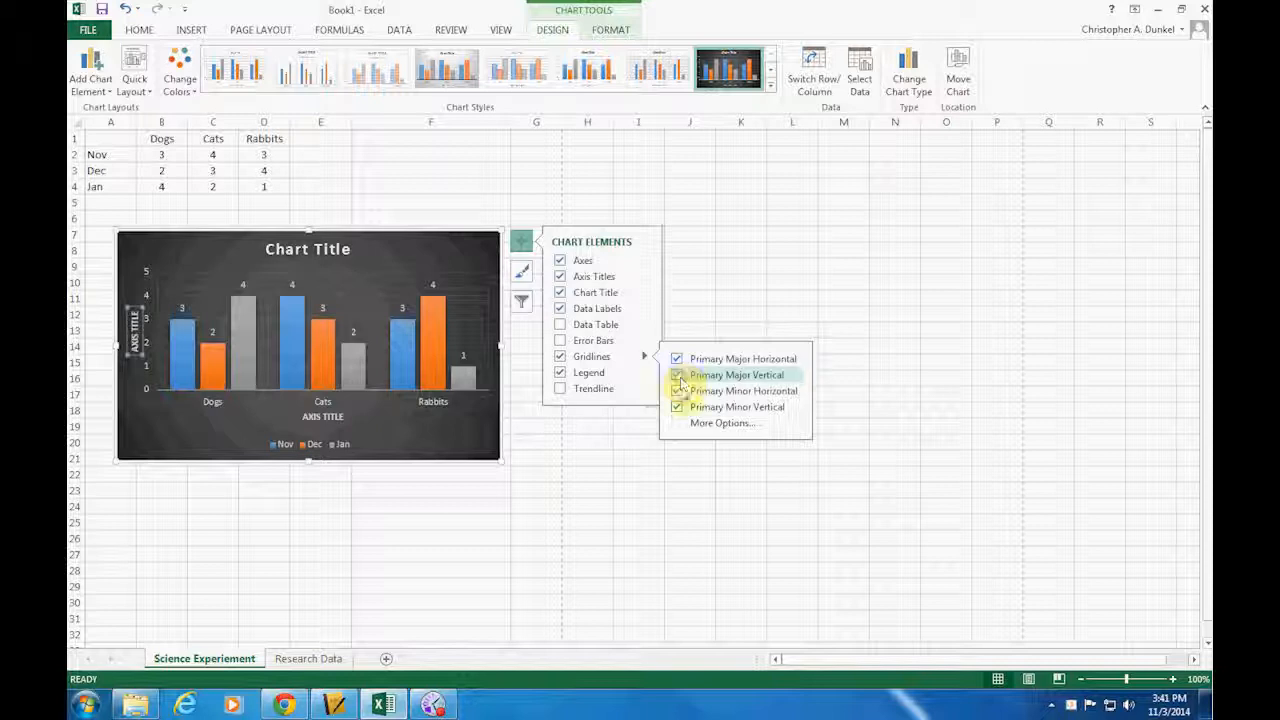
click(679, 376)
click(677, 391)
click(680, 407)
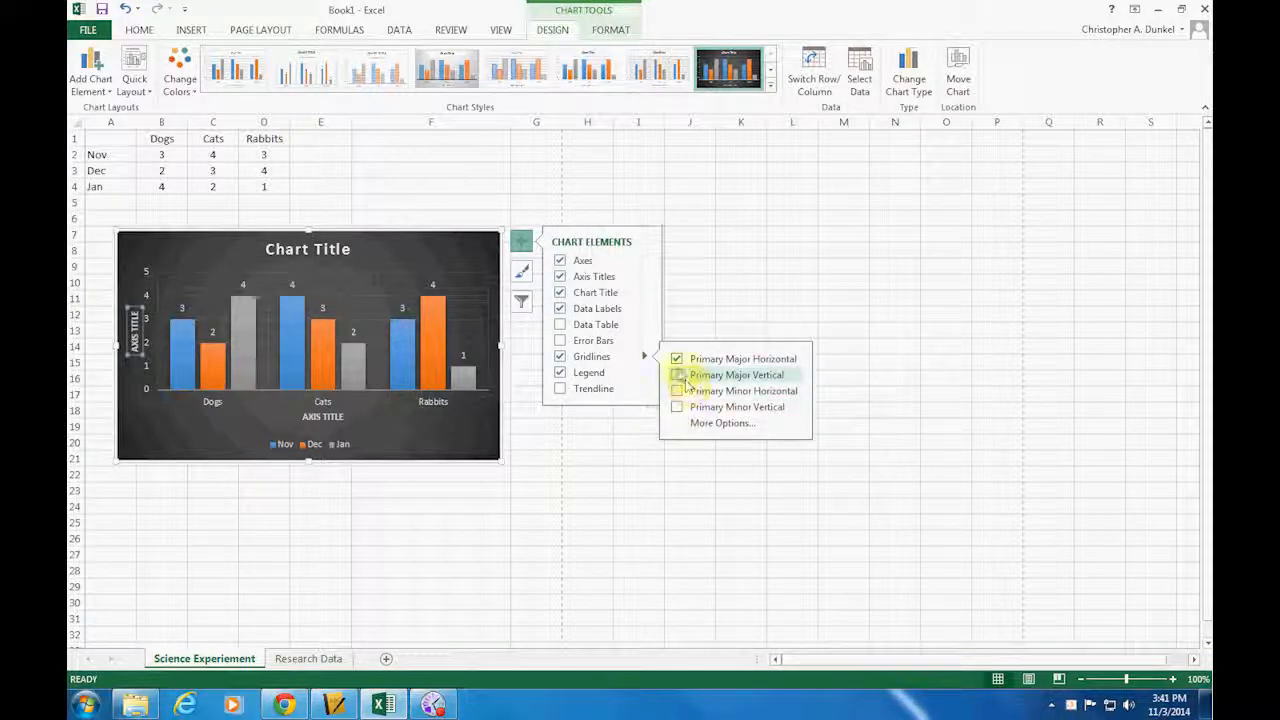
Hide and restore the chart legend, placing it at the top of the chart
click(588, 374)
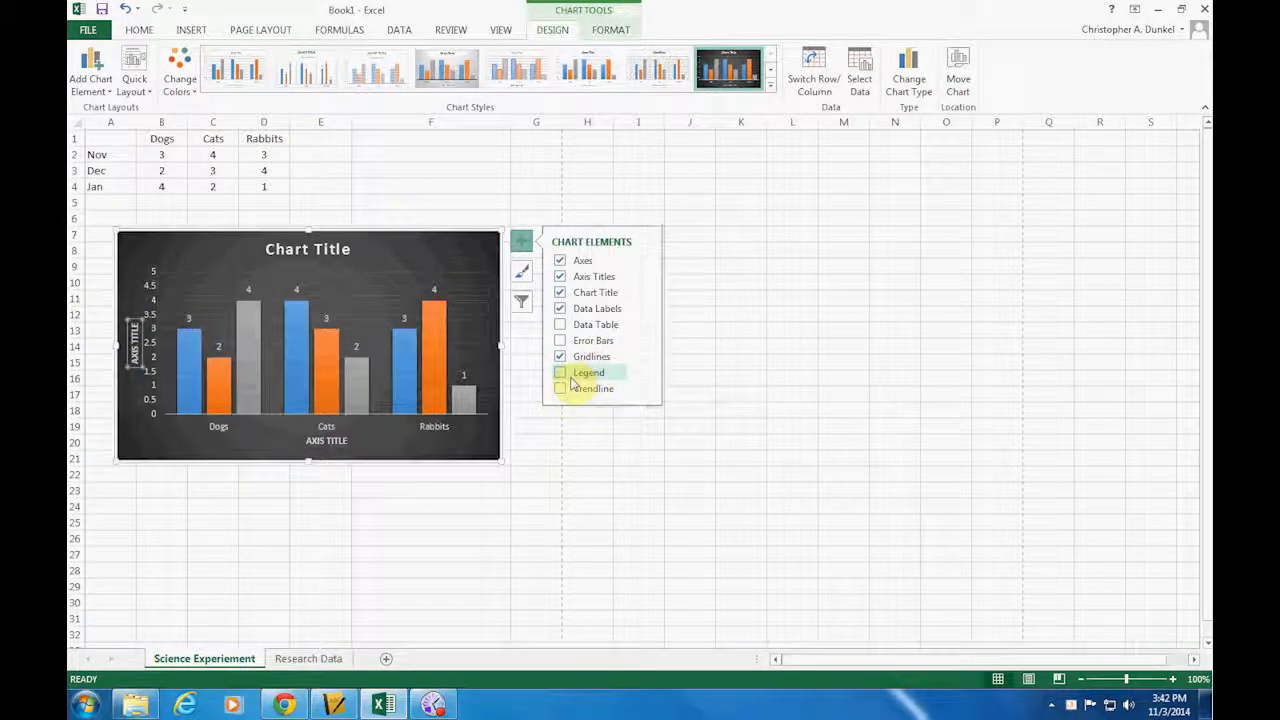
click(562, 374)
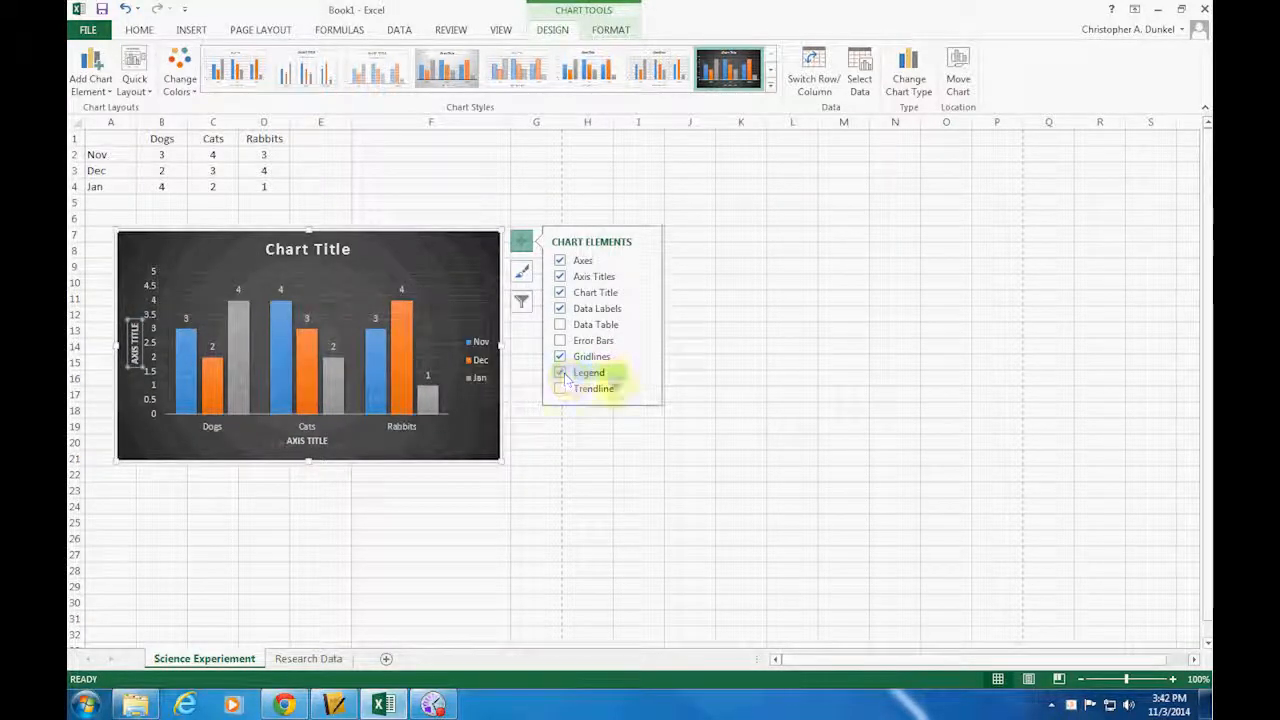
click(645, 374)
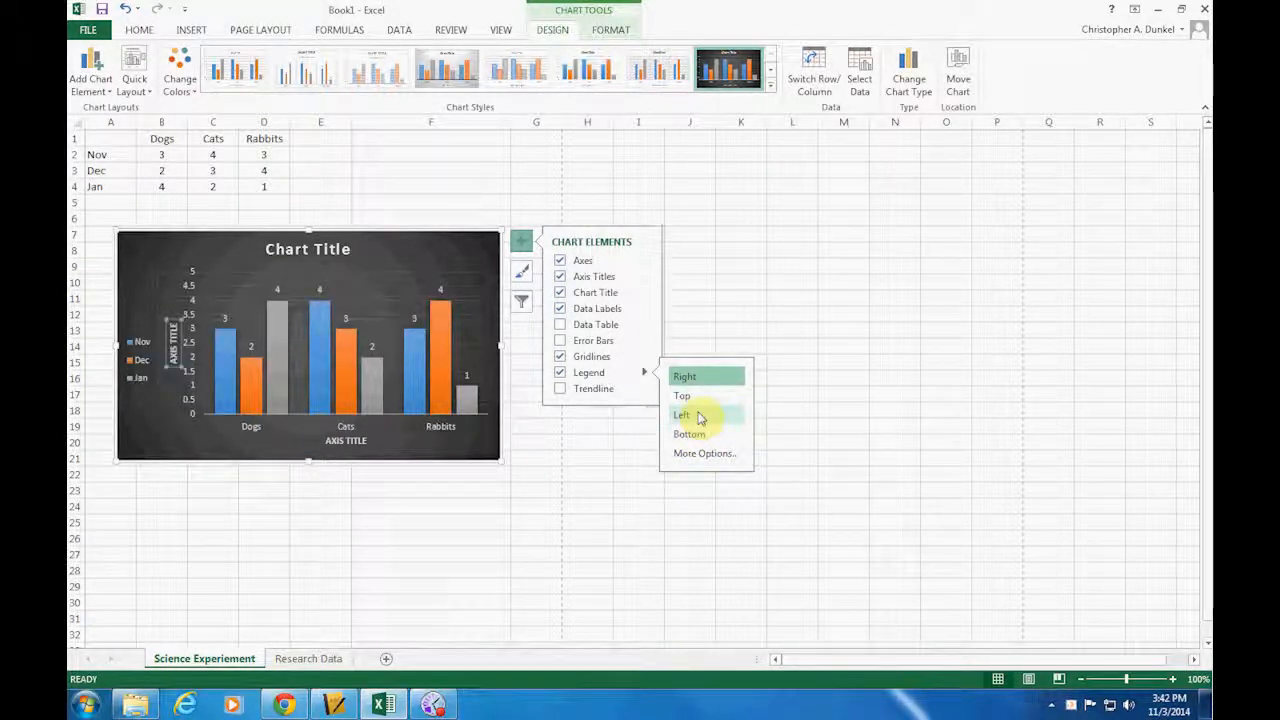
click(698, 397)
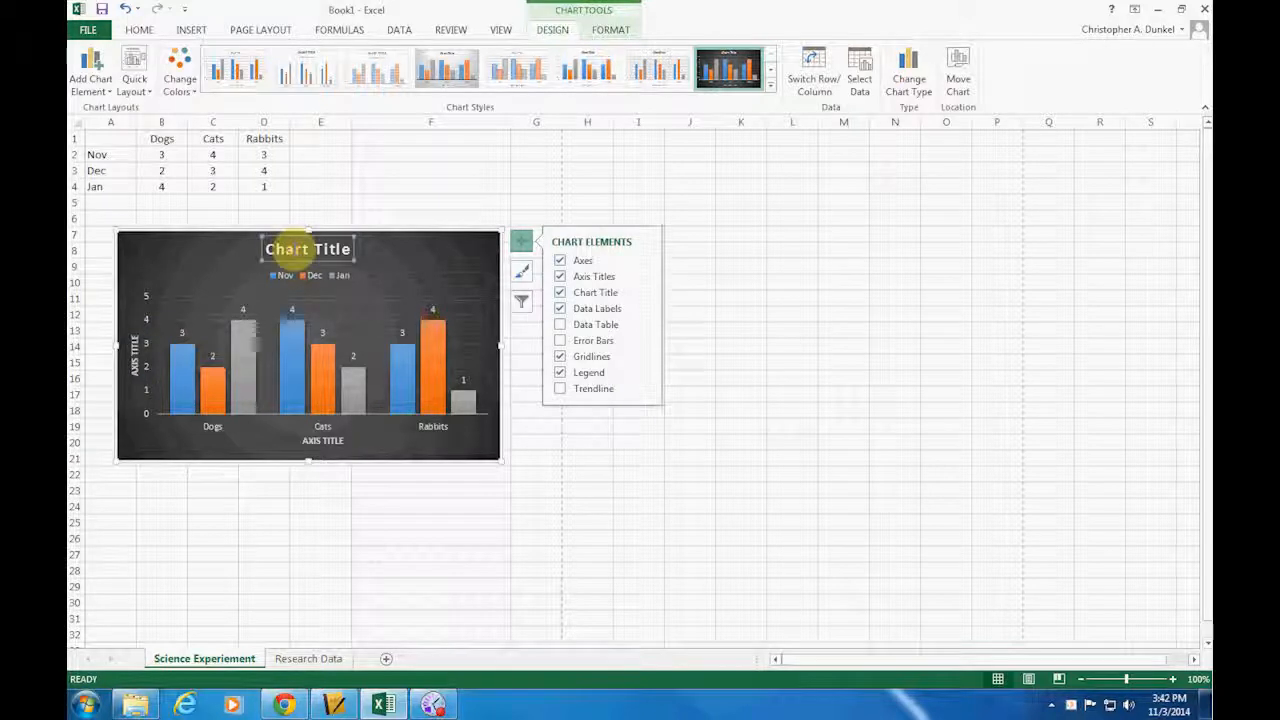
Replace the placeholder chart title with Animals
double_click(288, 250)
click(284, 252)
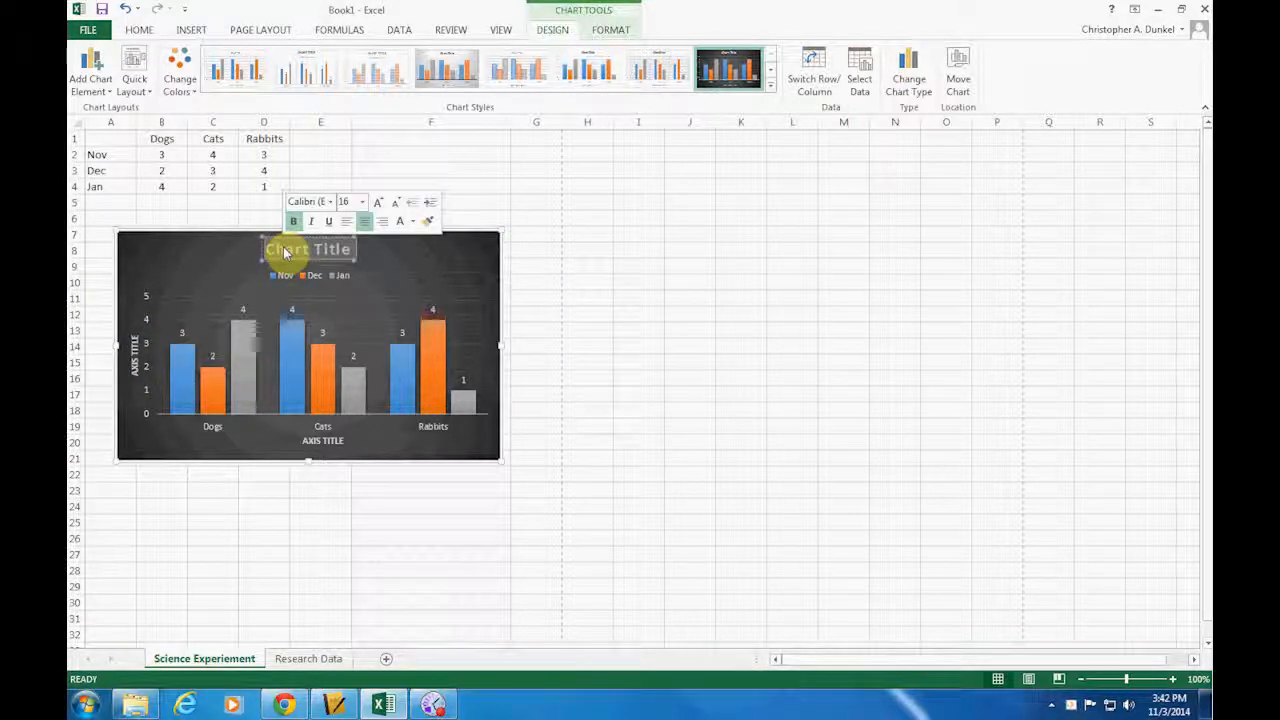
text(An)
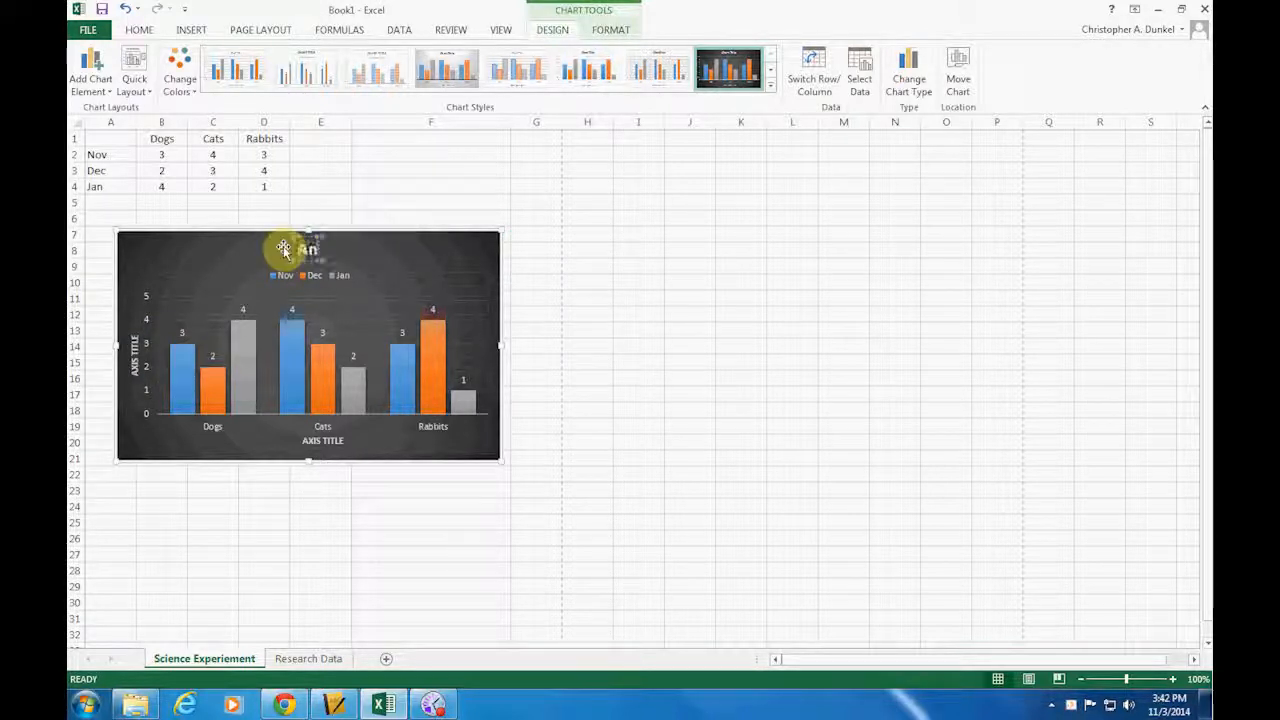
text(imals in)
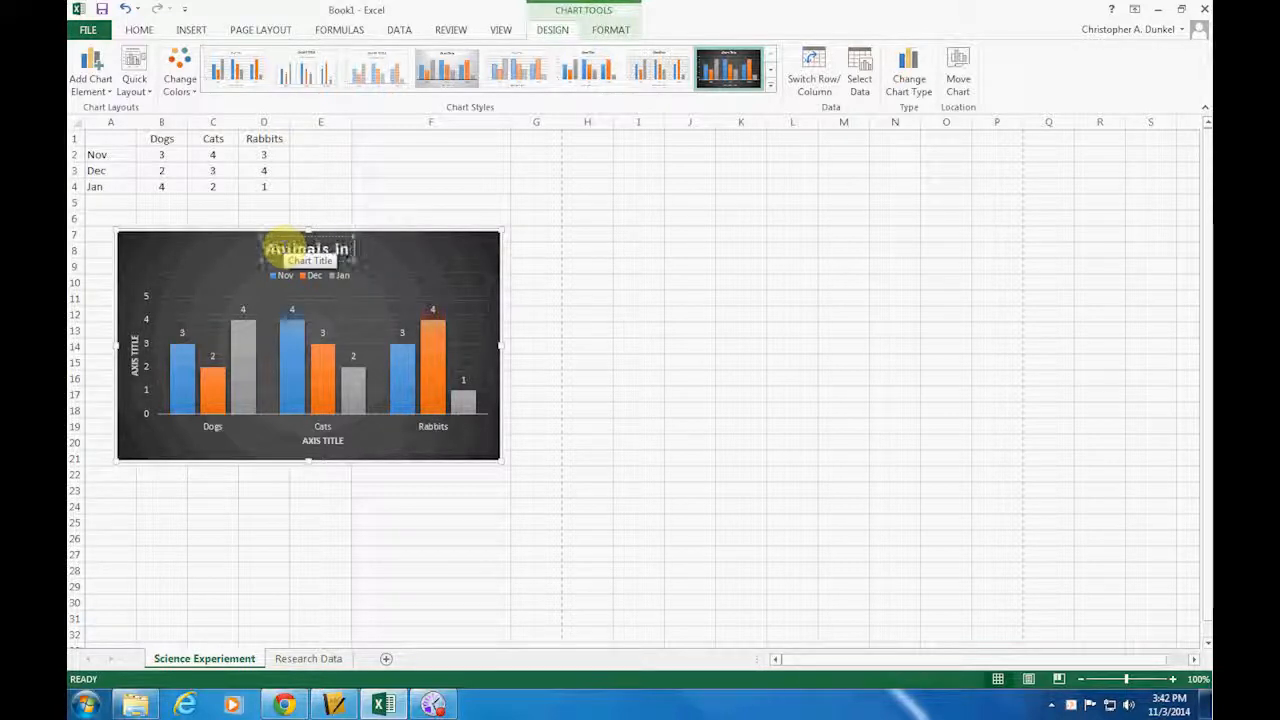
text( the Shelter)
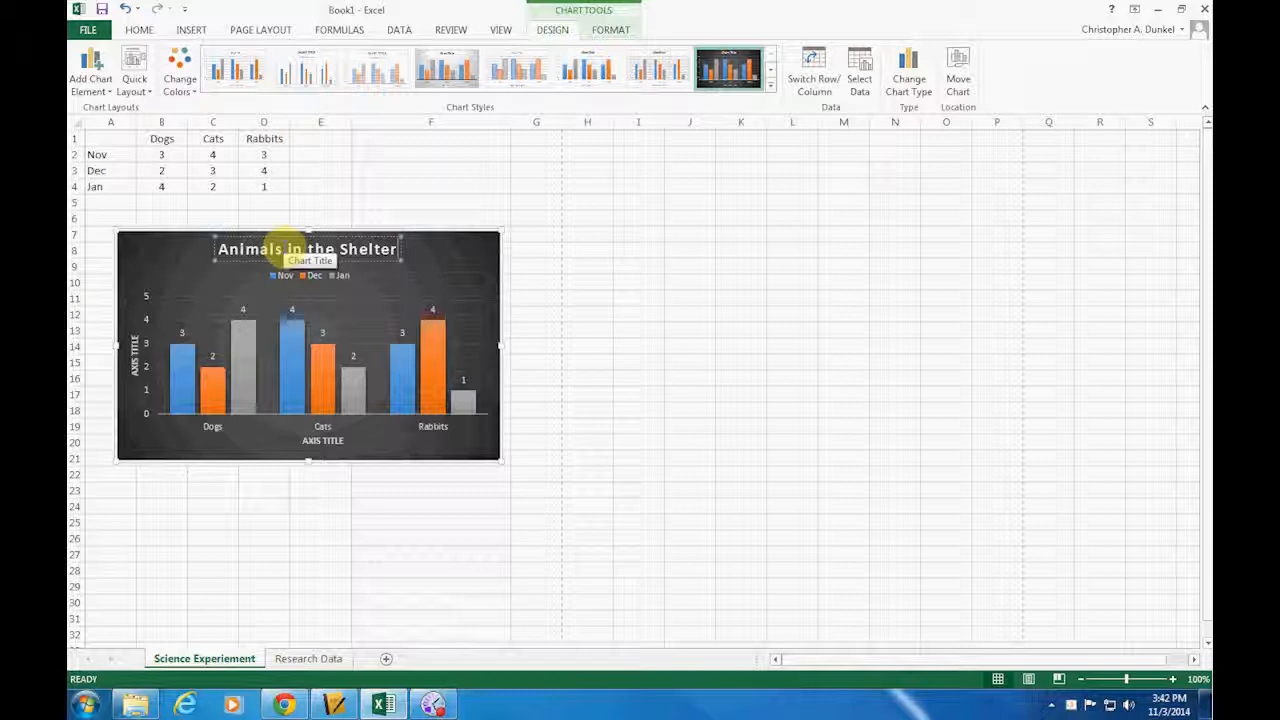
Complete the chart title as Animals in the Shelter and set the vertical axis title to Number of Animals
double_click(135, 367)
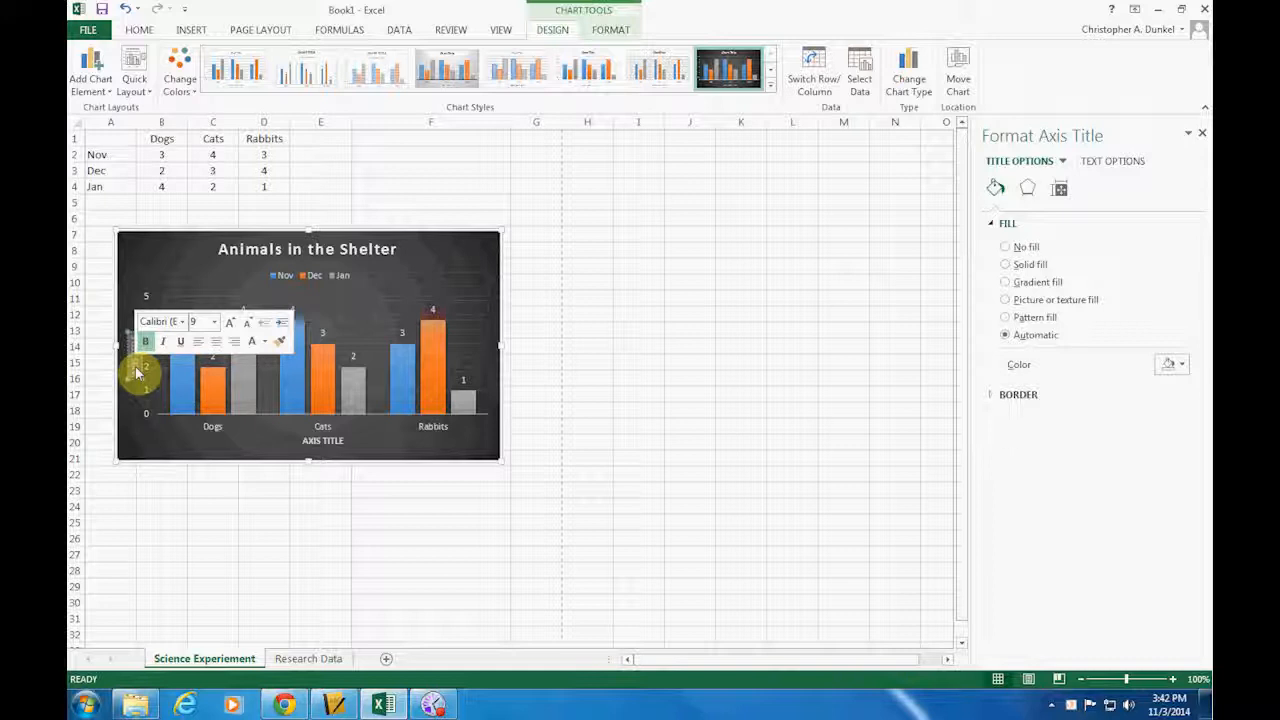
click(136, 368)
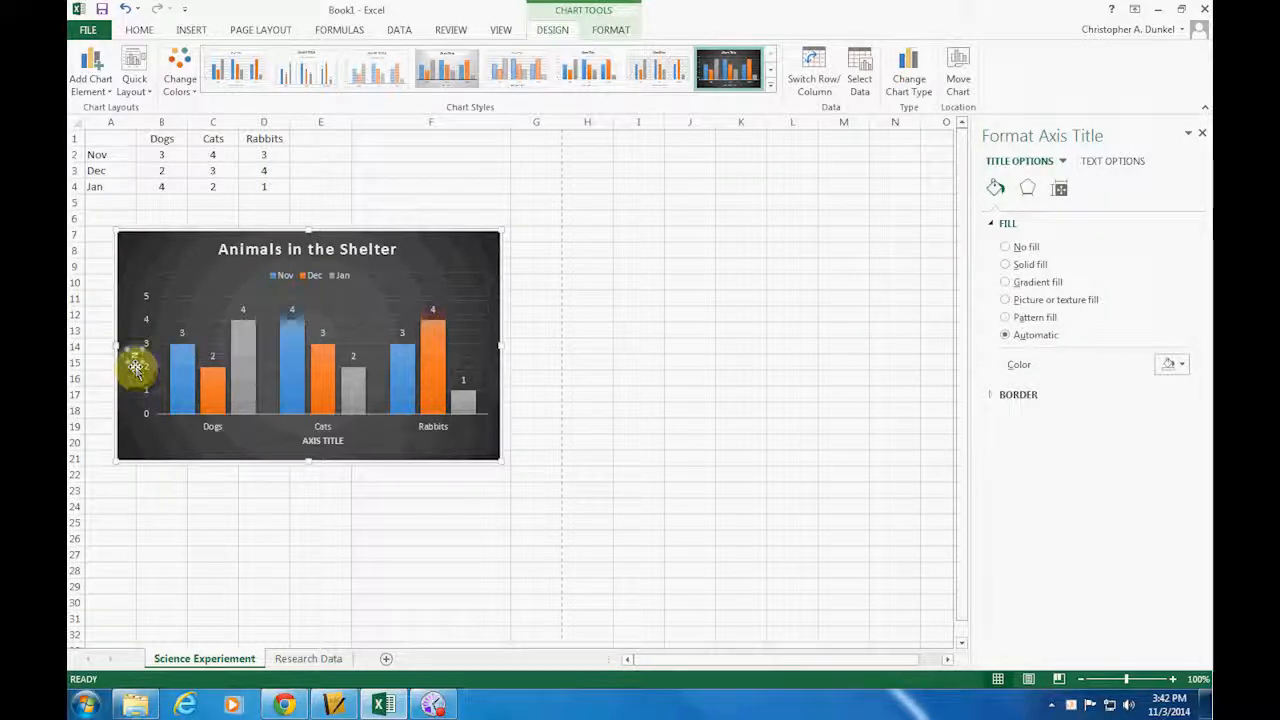
text(Number of Animals)
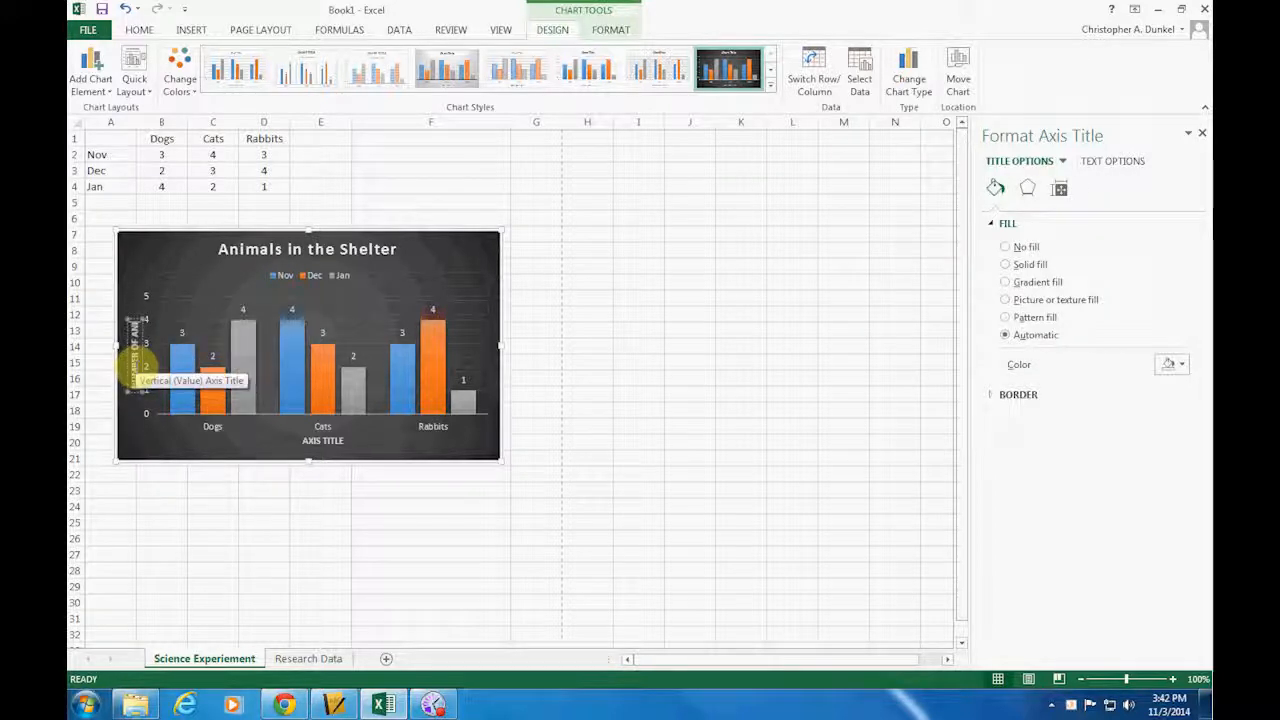
Replace the horizontal axis title's placeholder text with Types of Animal
double_click(328, 439)
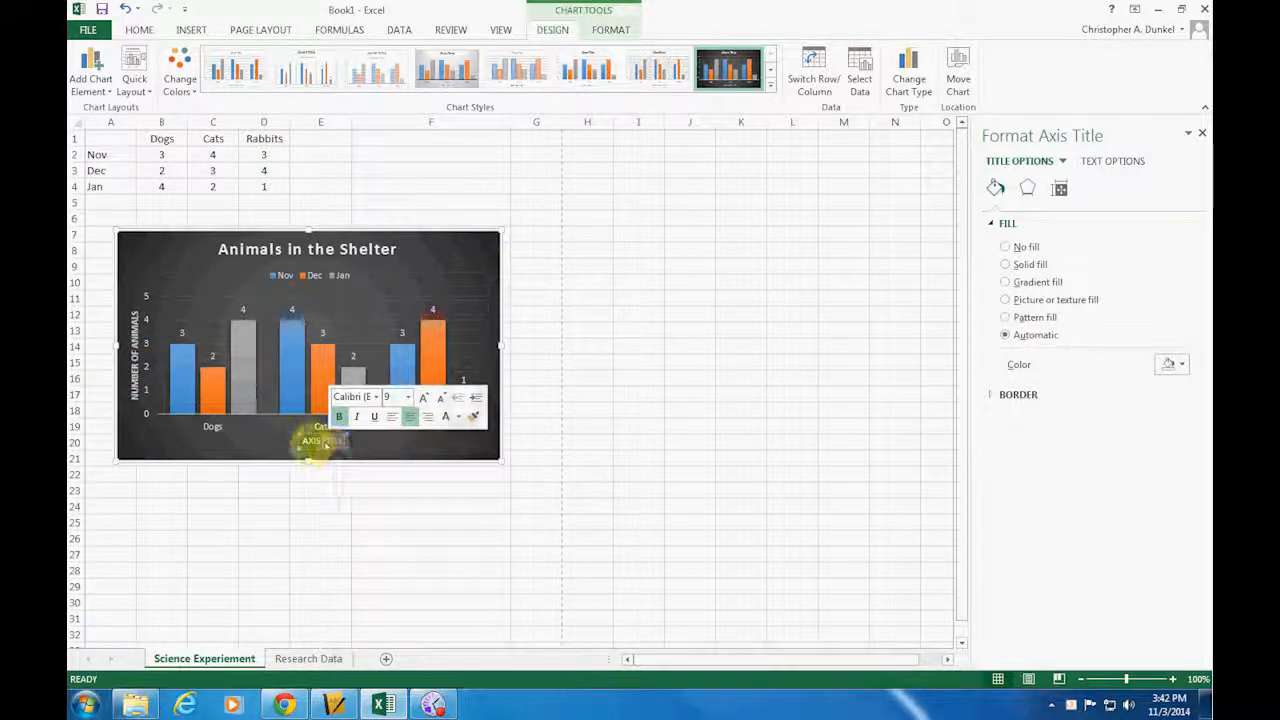
double_click(310, 443)
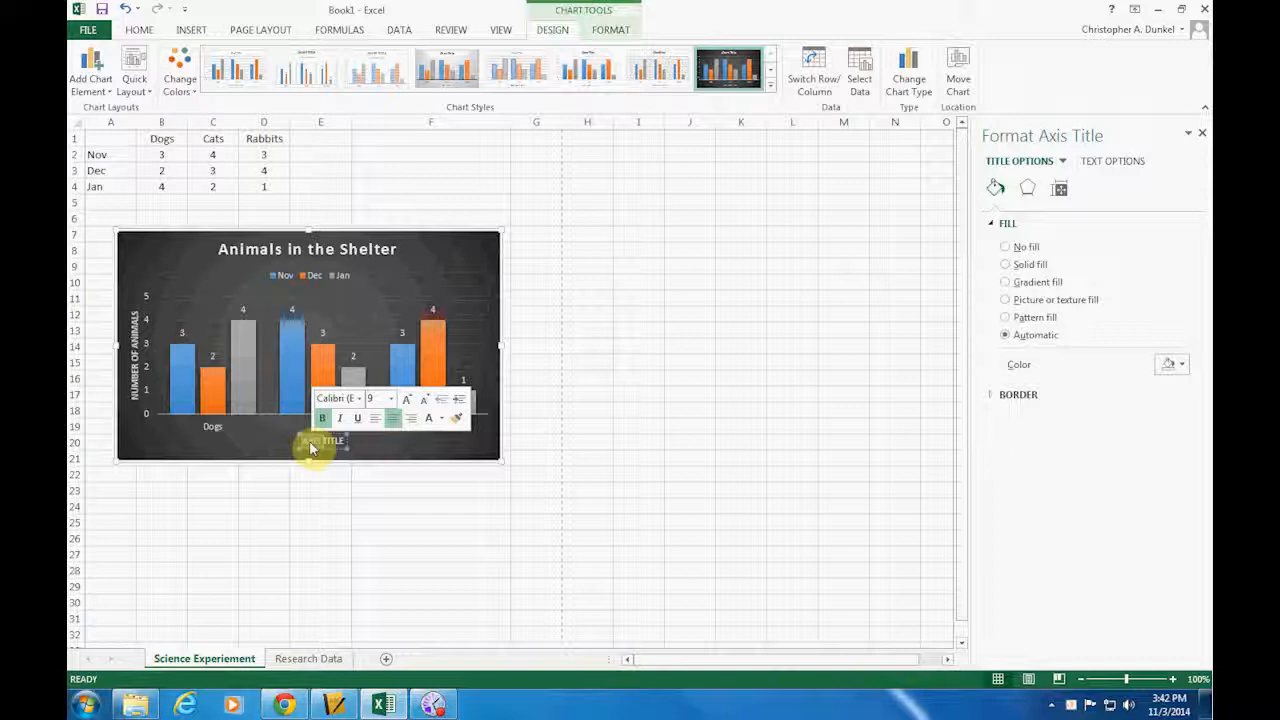
key(BackSpace)
text(TYPES OF)
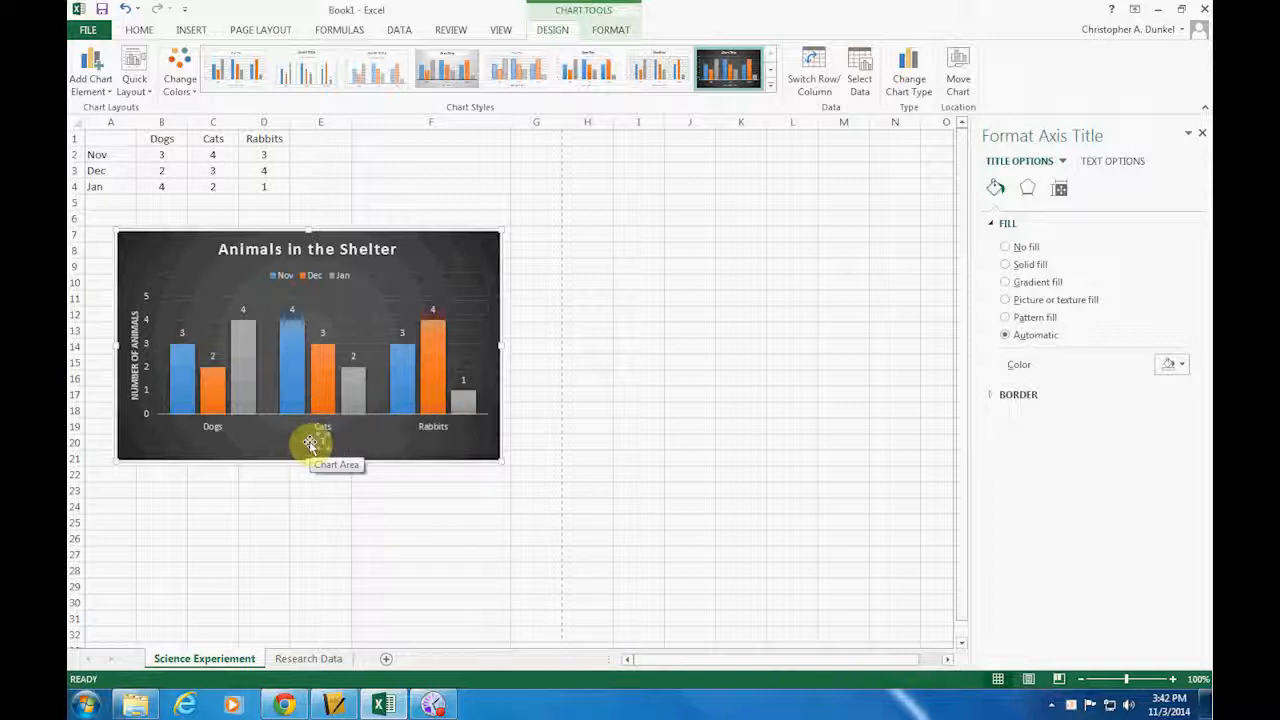
text( ANIMAL)
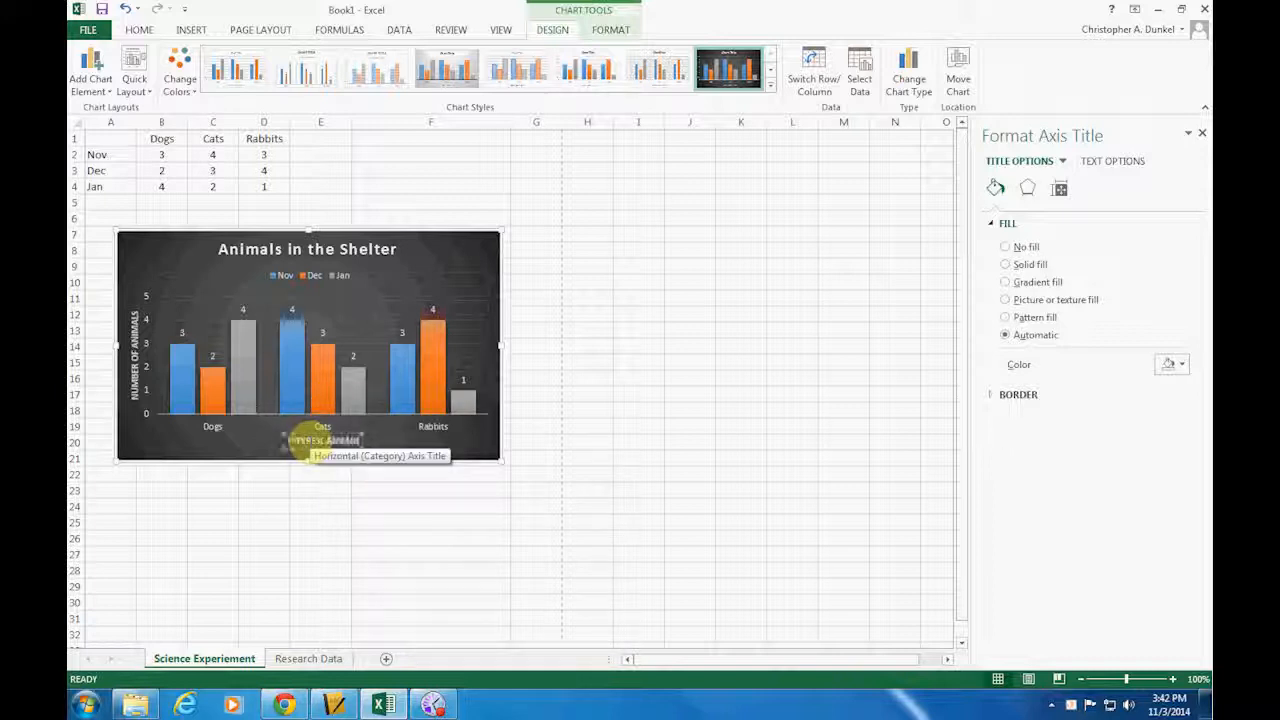
click(320, 491)
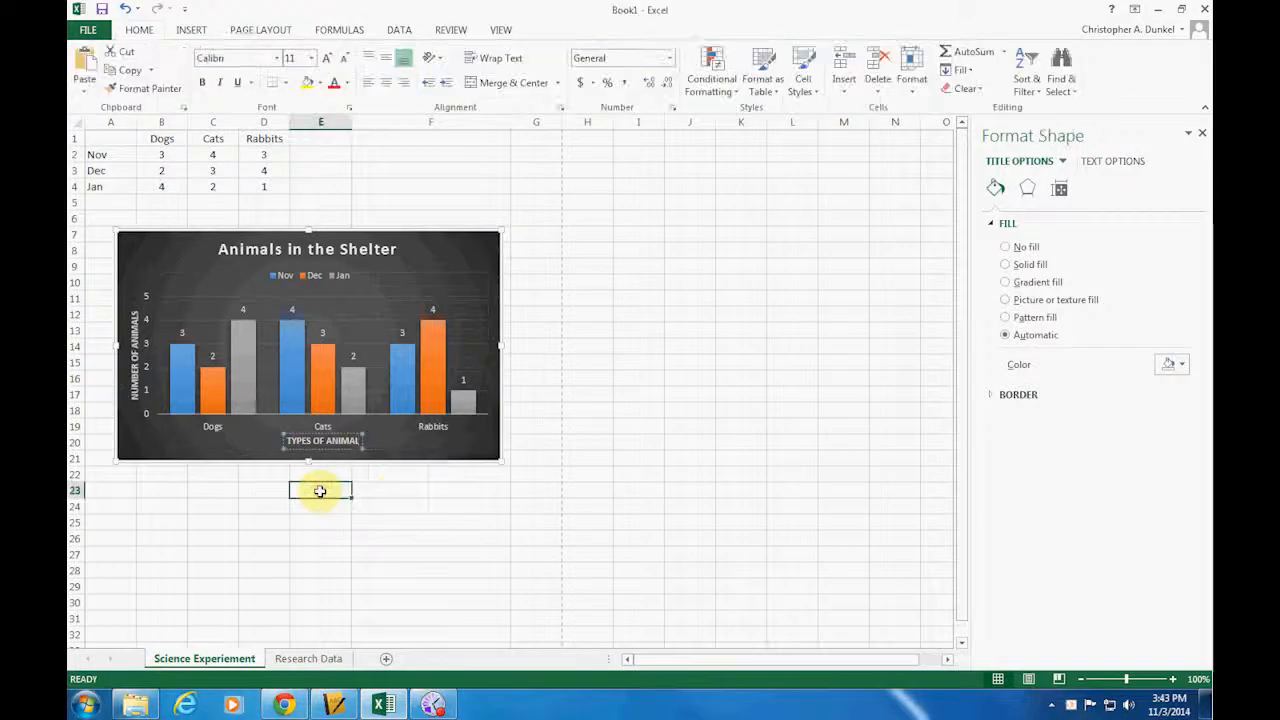
Try the dark chart style with outlined, unfilled columns on the chart
click(422, 447)
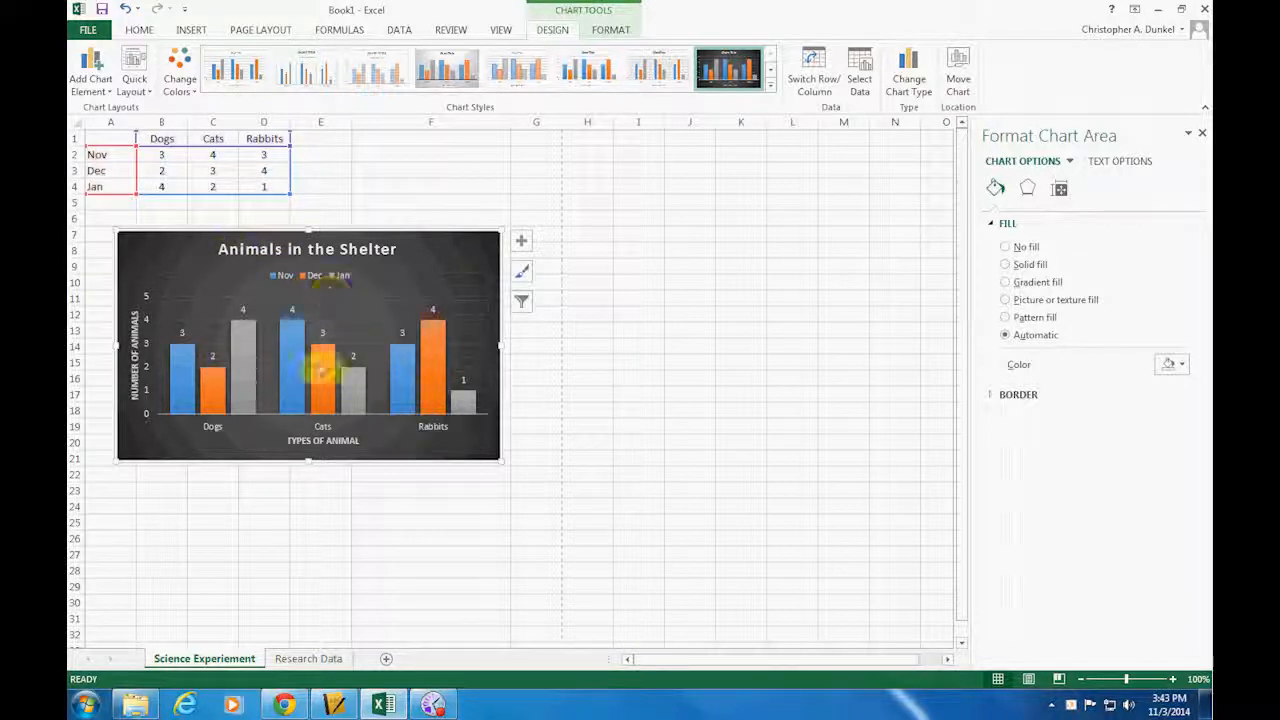
mouse_move(322, 368)
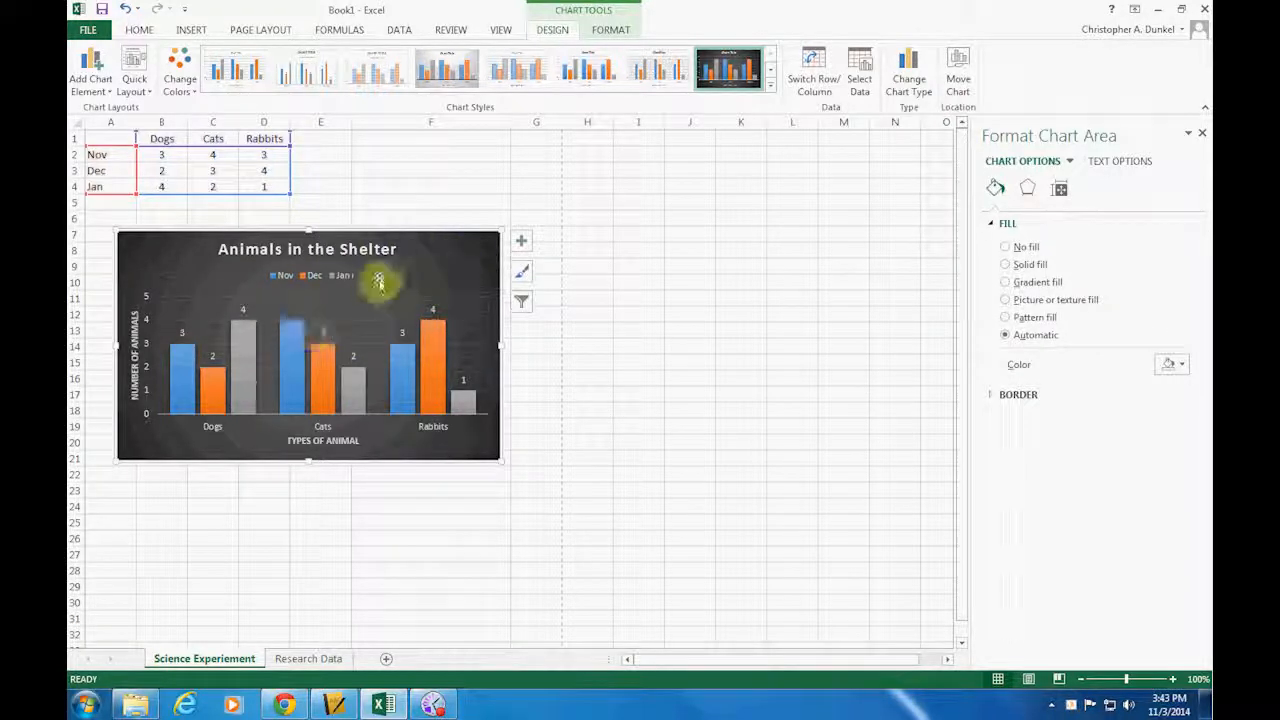
click(771, 90)
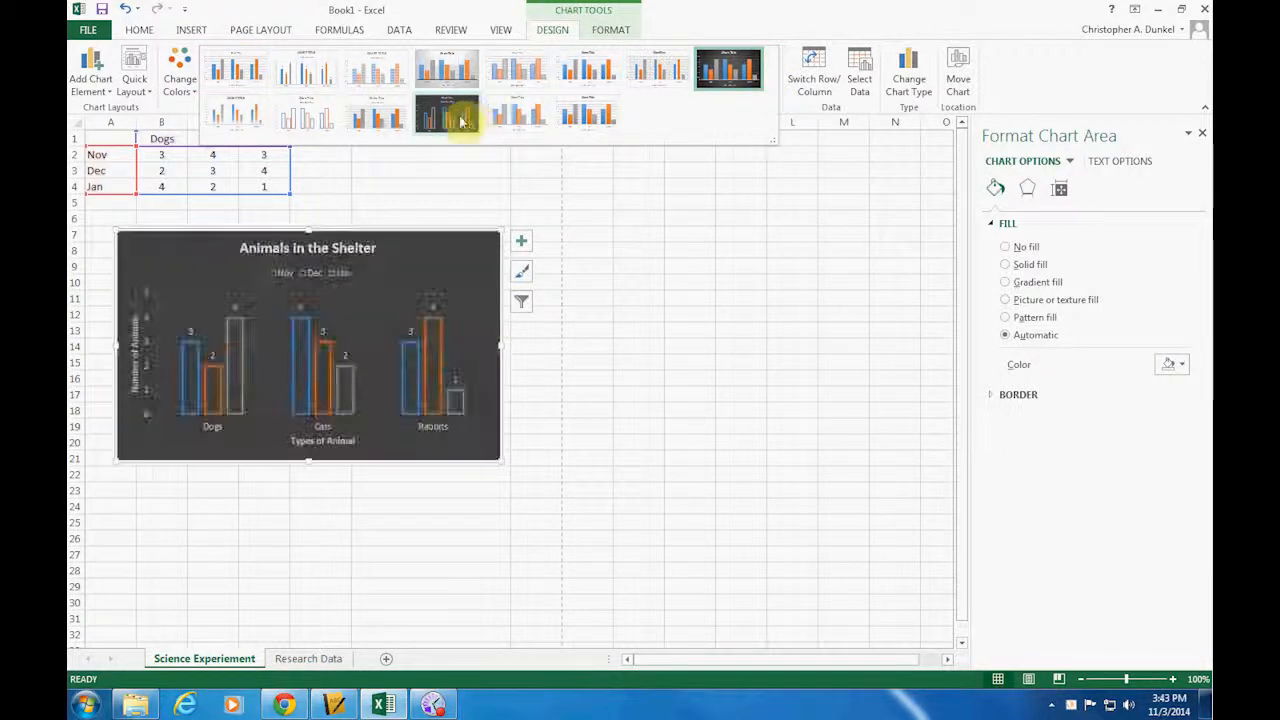
click(461, 121)
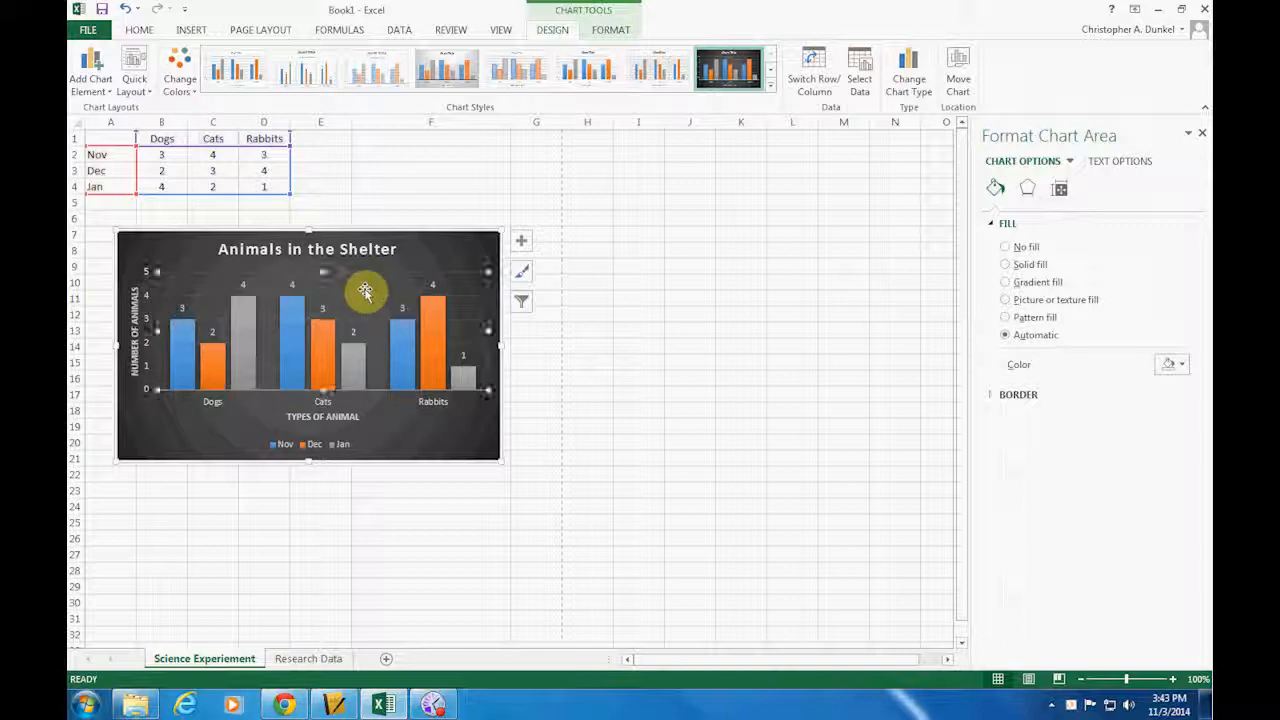
Try a solid fill on the chart's plot area and change it to a picture or texture fill
click(360, 284)
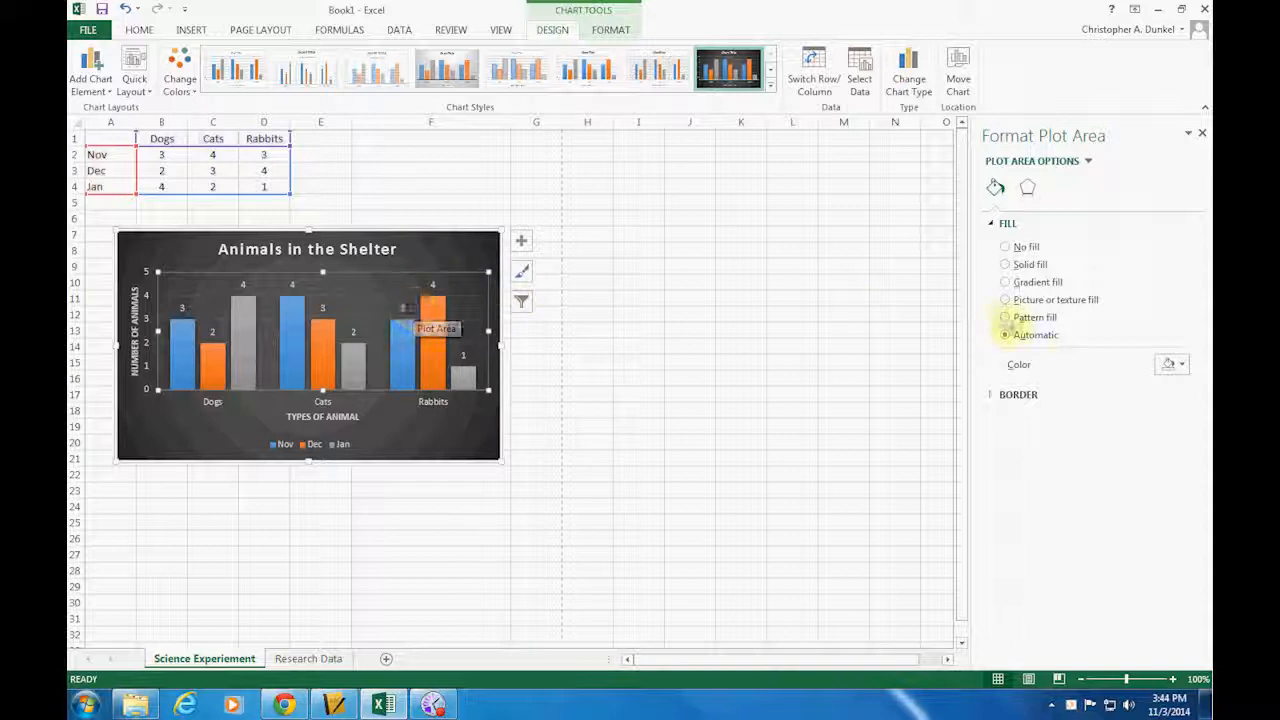
click(1006, 265)
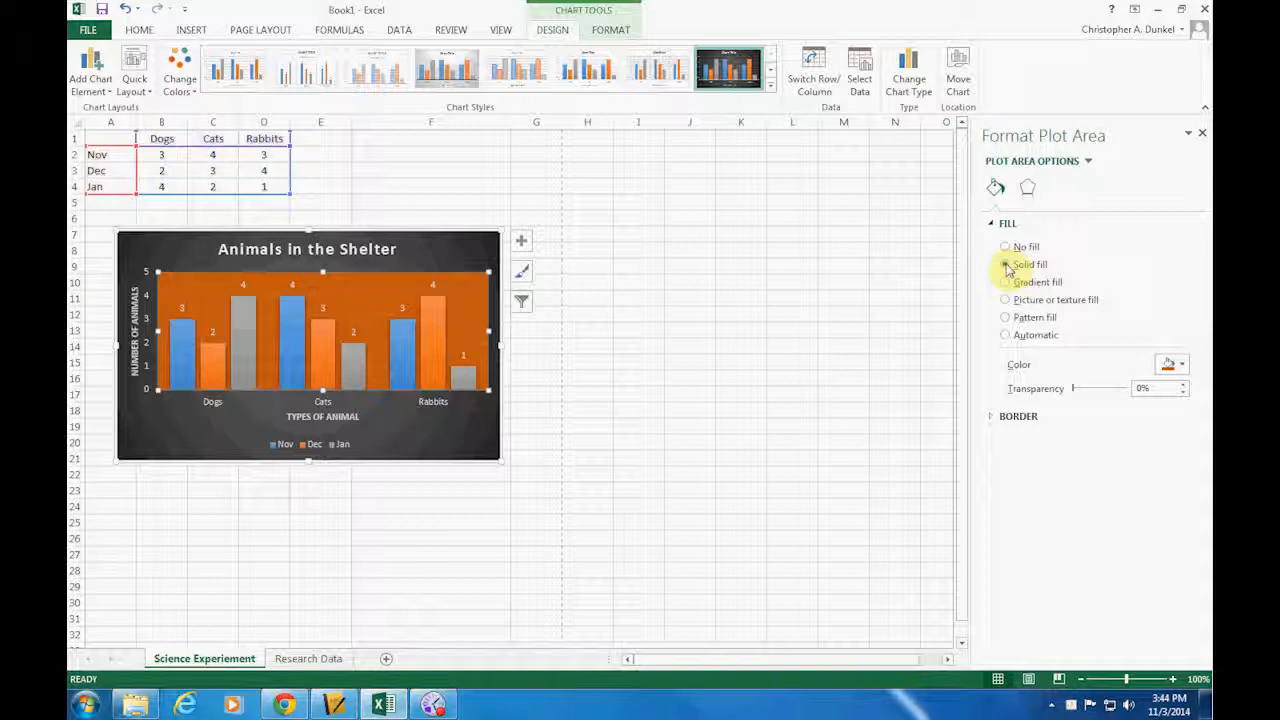
click(1006, 300)
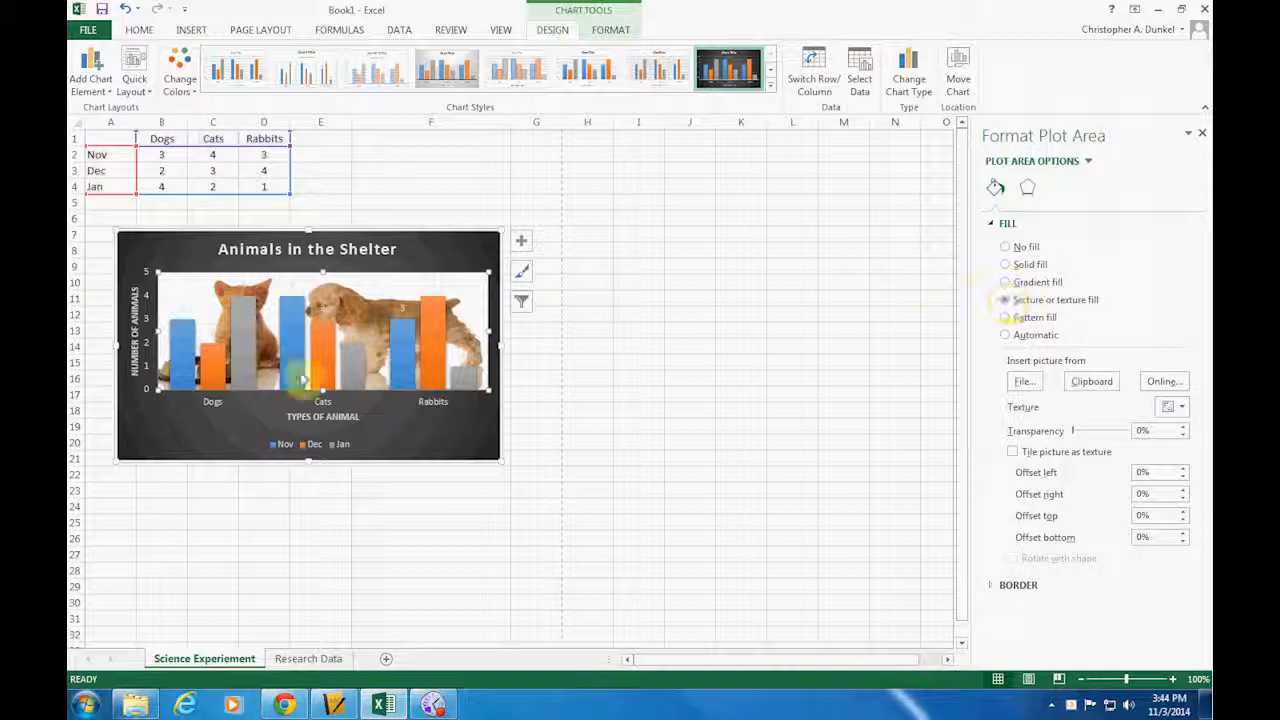
Search Office.com Clip Art for puppies and insert the black puppy on a blue background as the plot area fill
click(1163, 384)
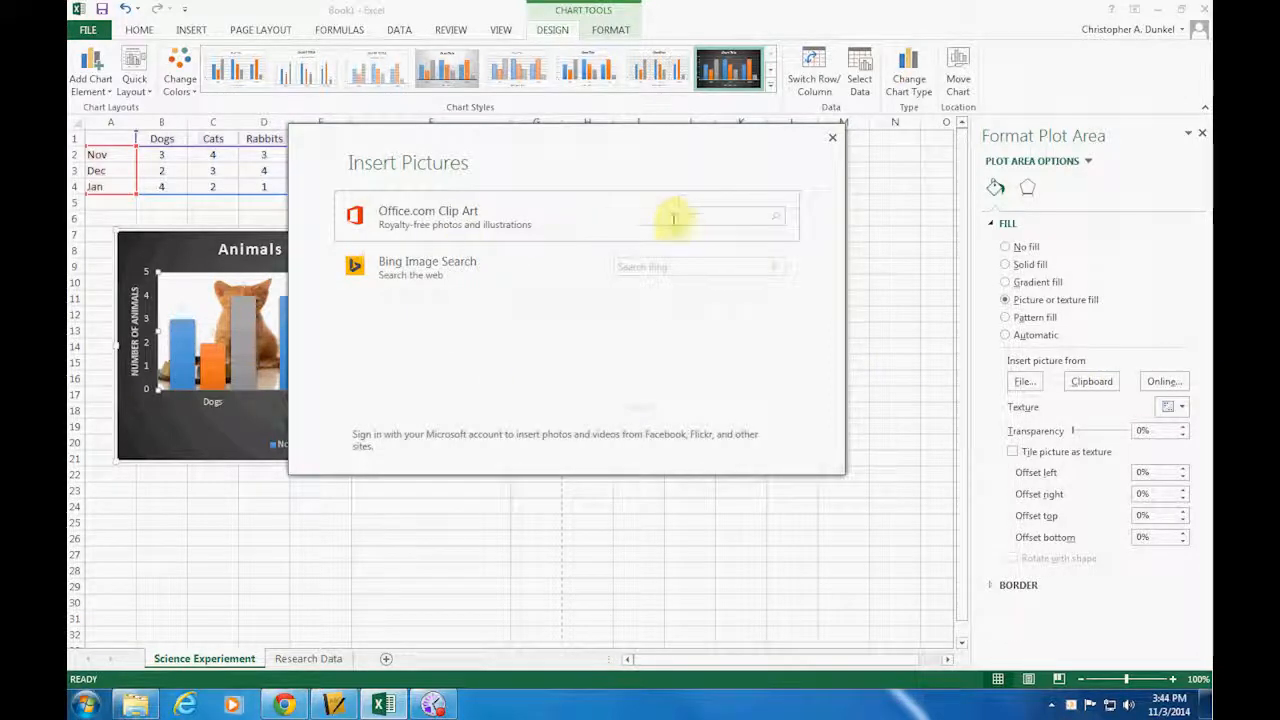
text(pikpi)
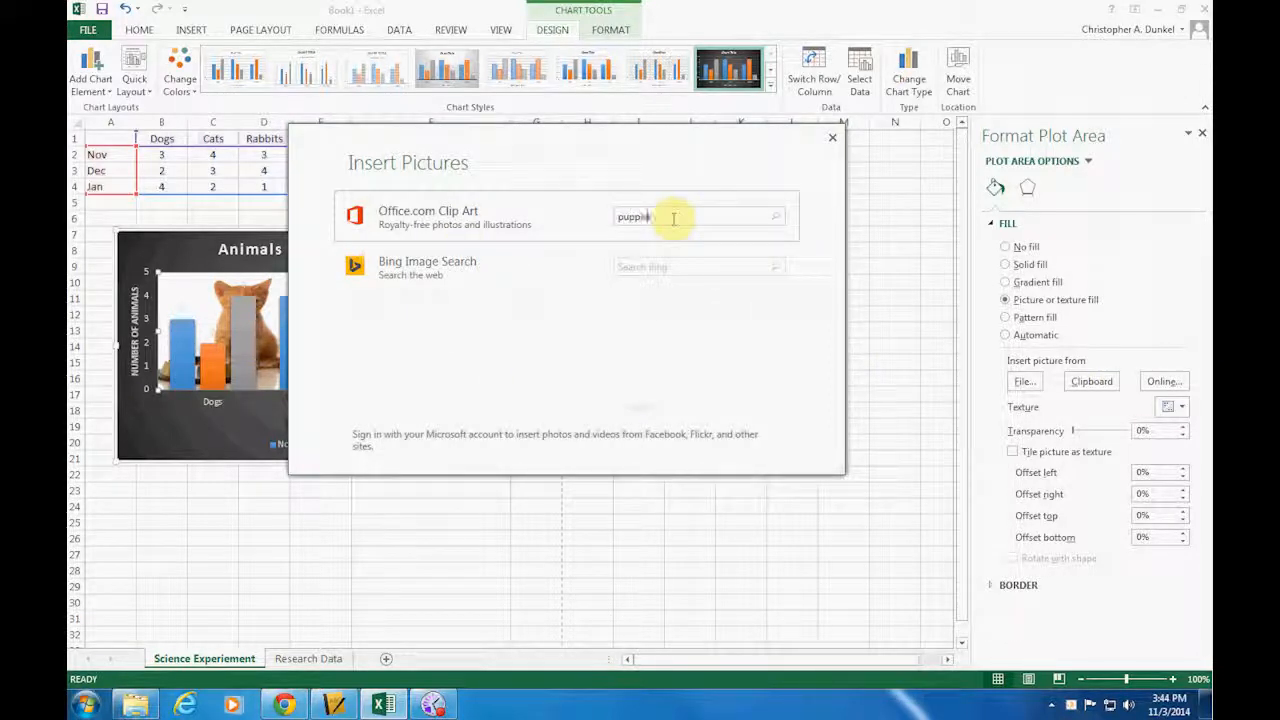
text(es)
key(Return)
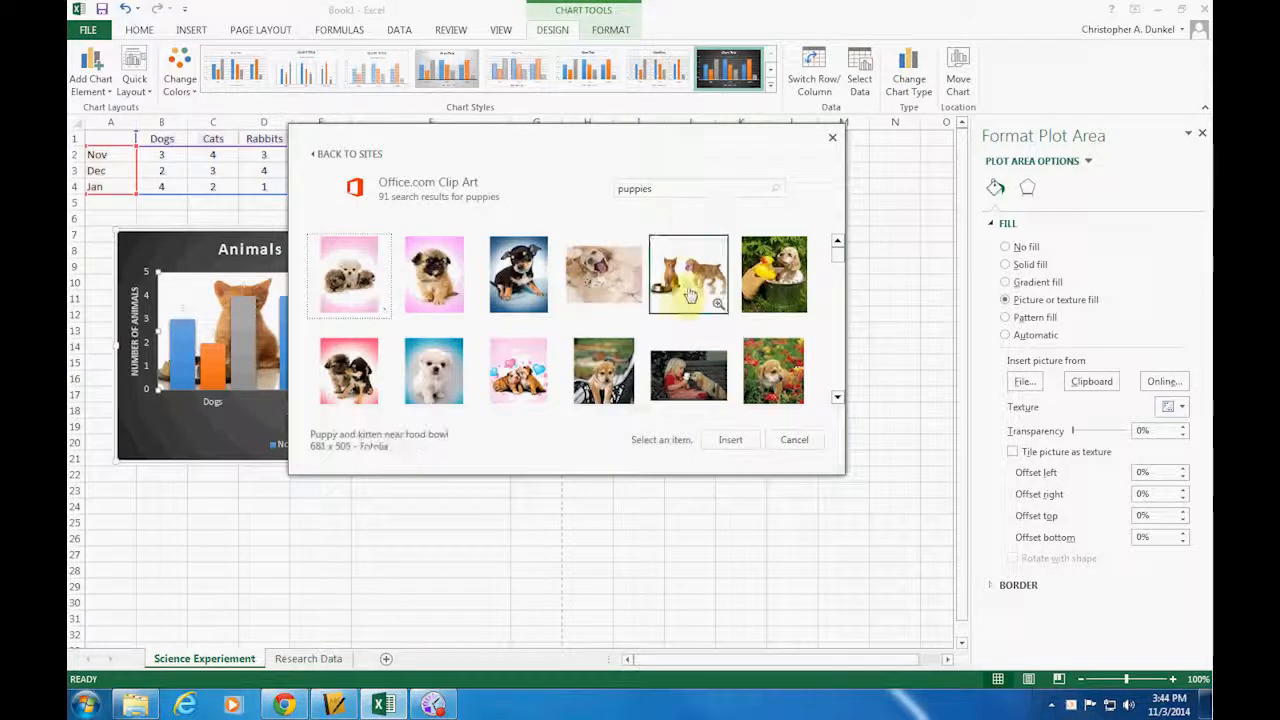
click(510, 290)
click(729, 440)
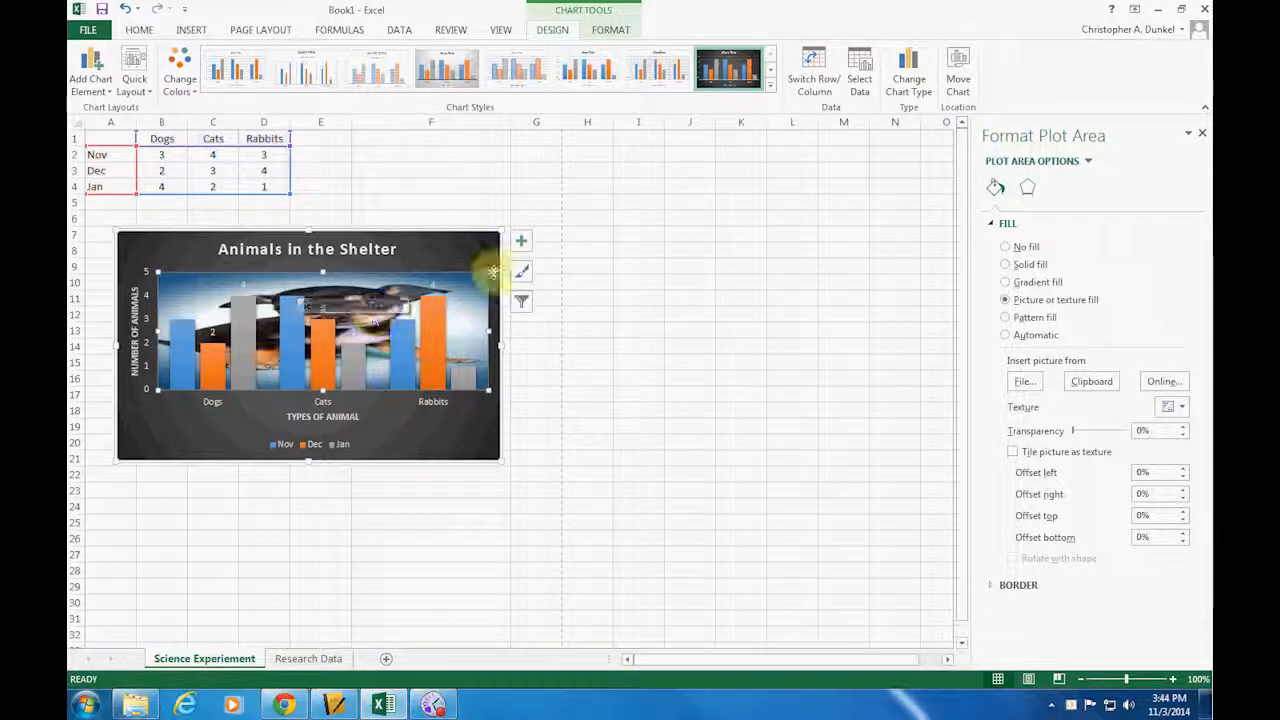
Position the chart's data labels at Inside End of the columns
click(521, 243)
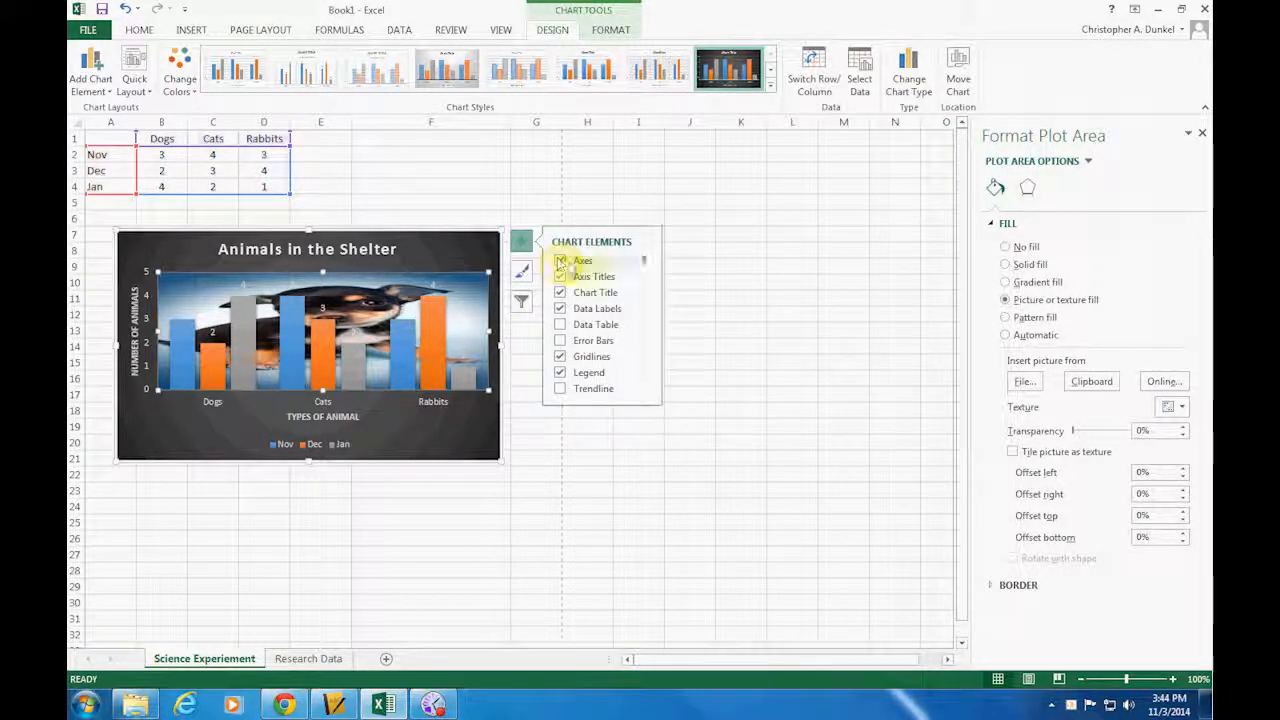
click(645, 311)
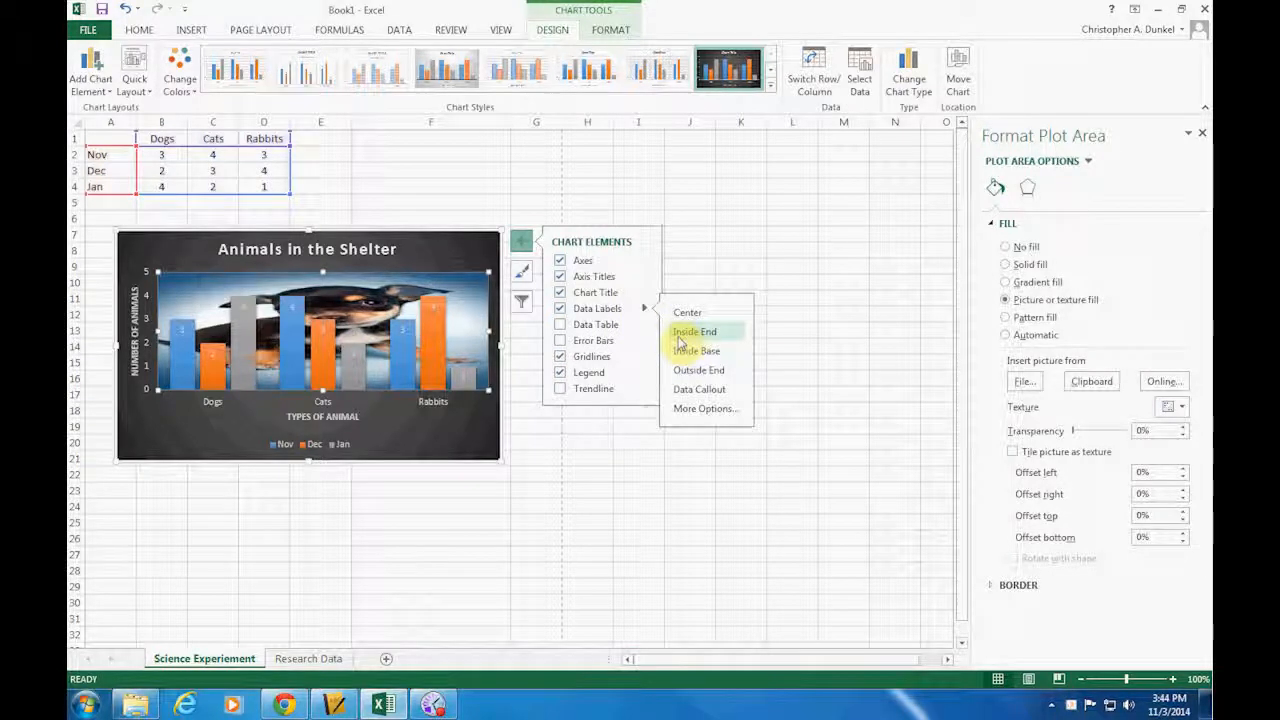
click(680, 335)
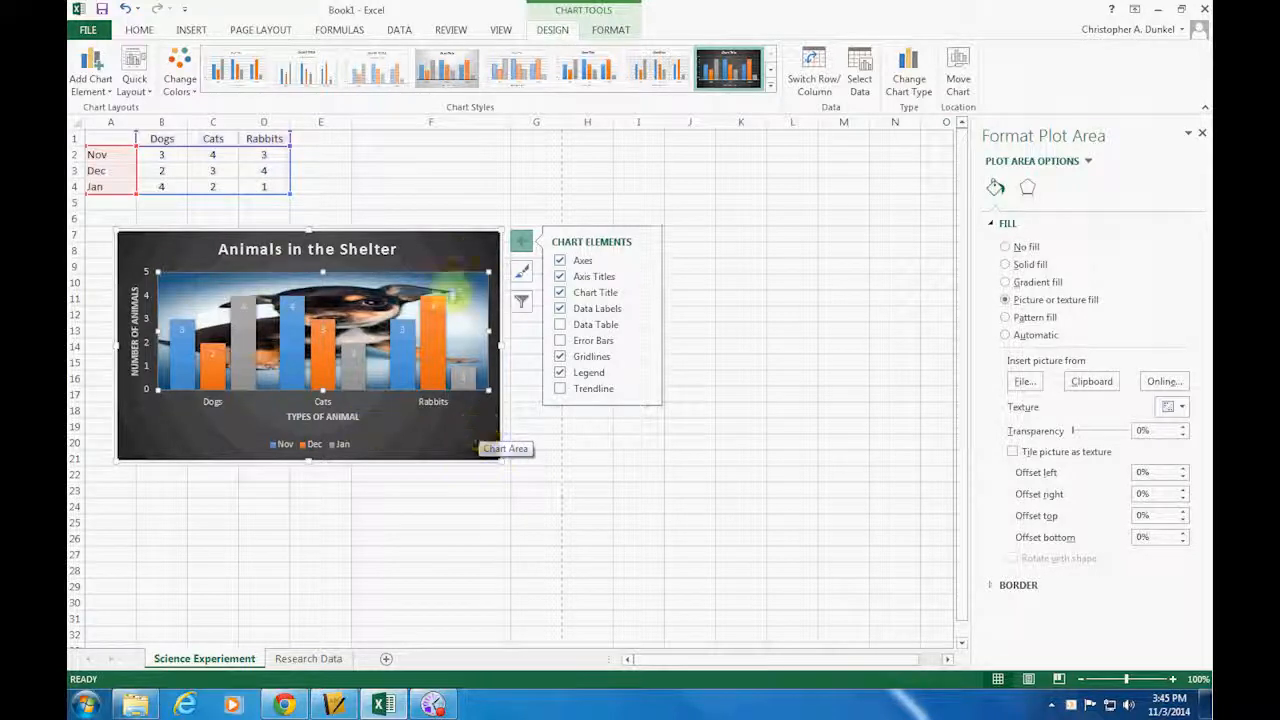
Try a solid fill and a pattern fill on the chart area, restoring the automatic fill
click(458, 252)
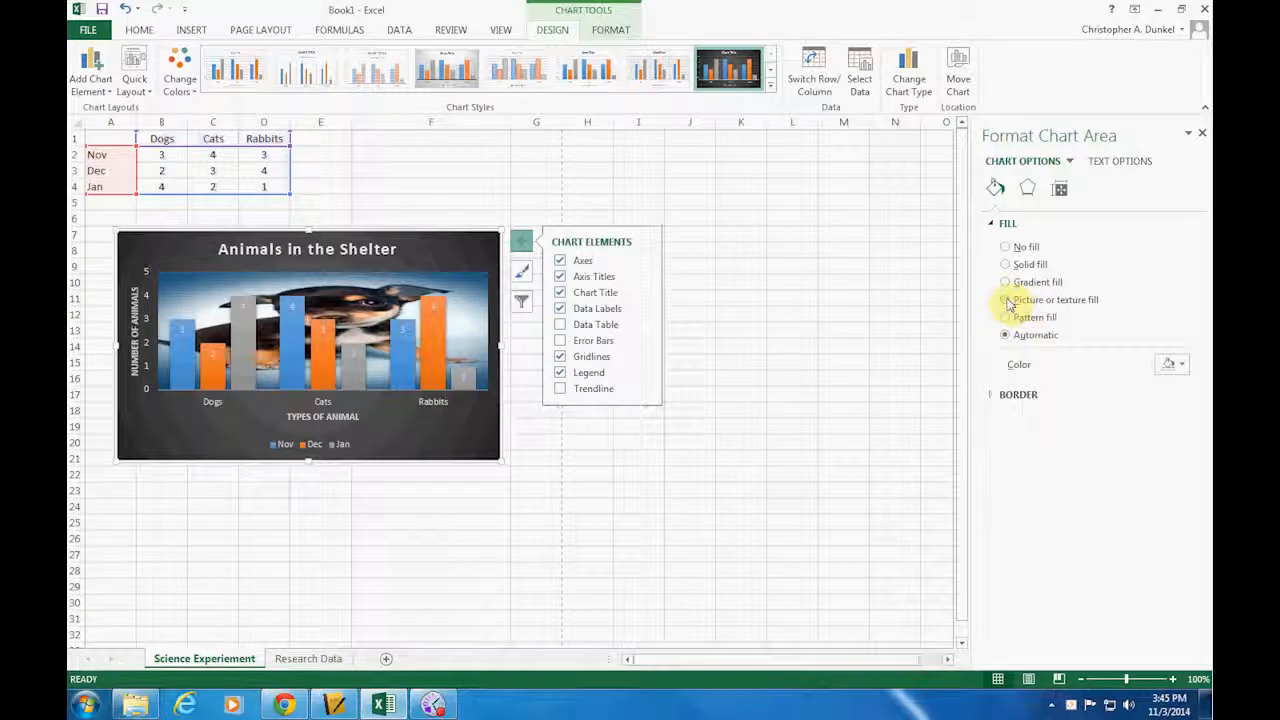
click(1004, 265)
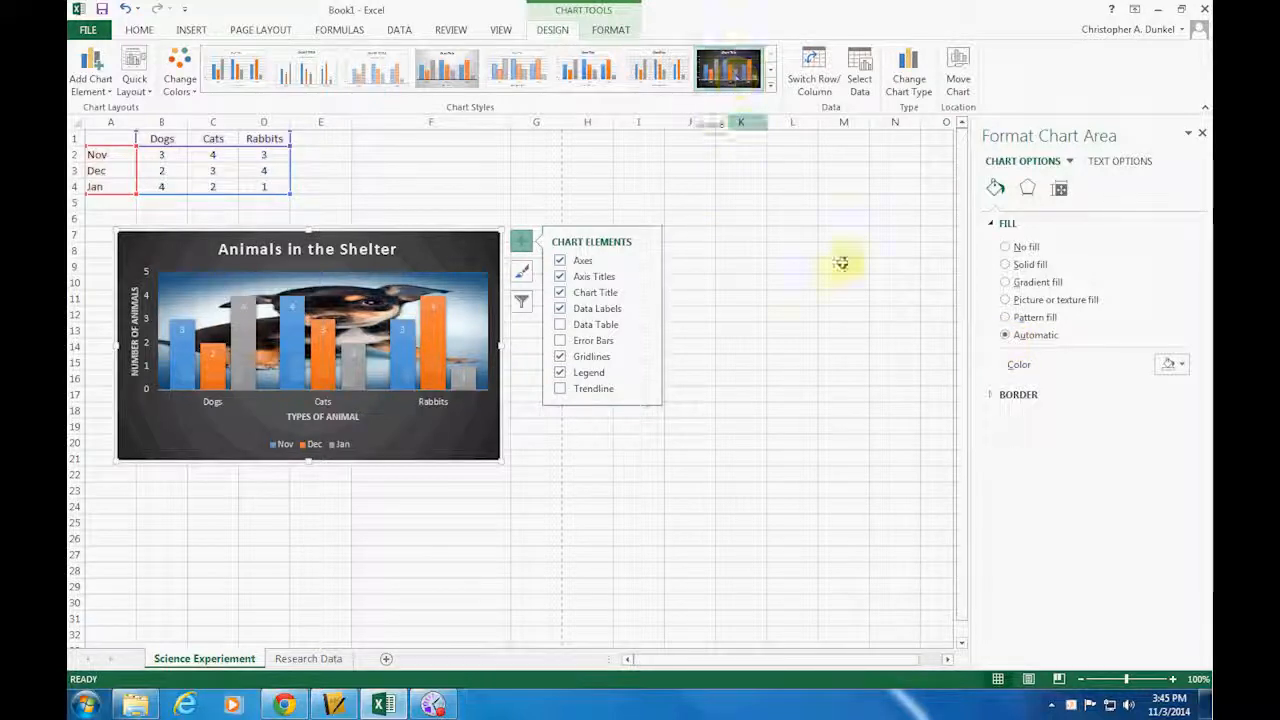
click(1005, 317)
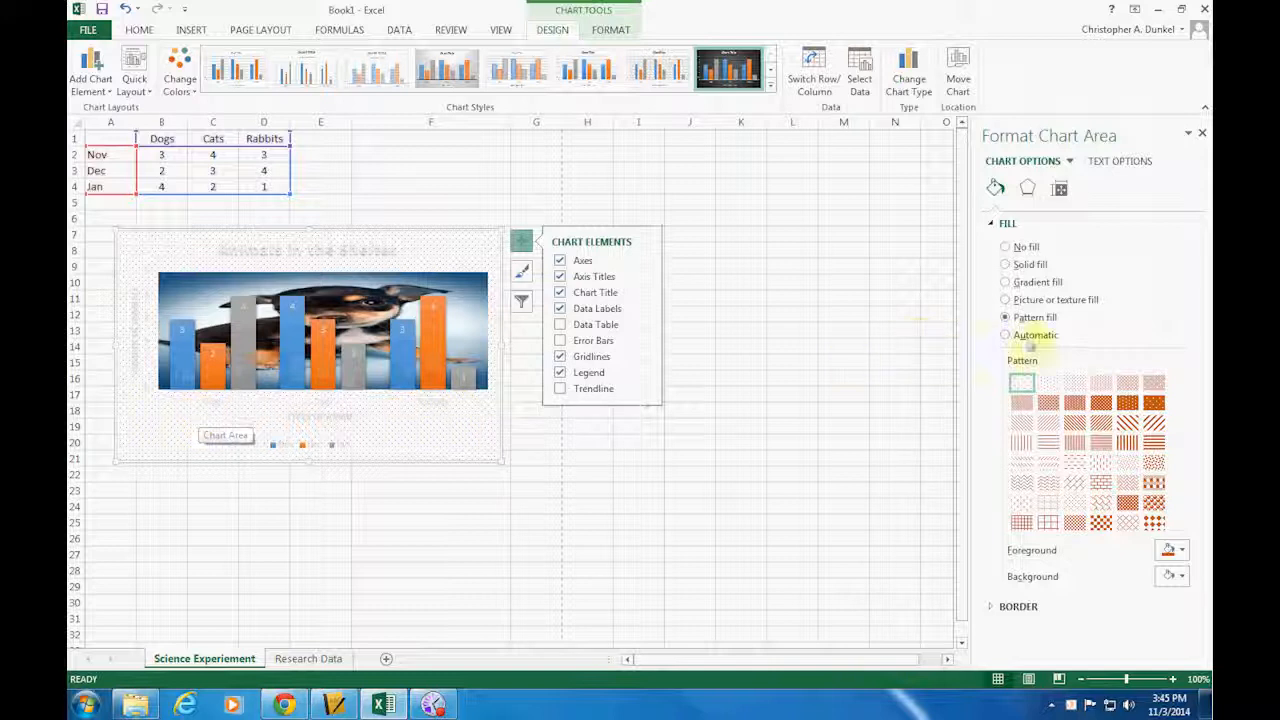
click(1005, 336)
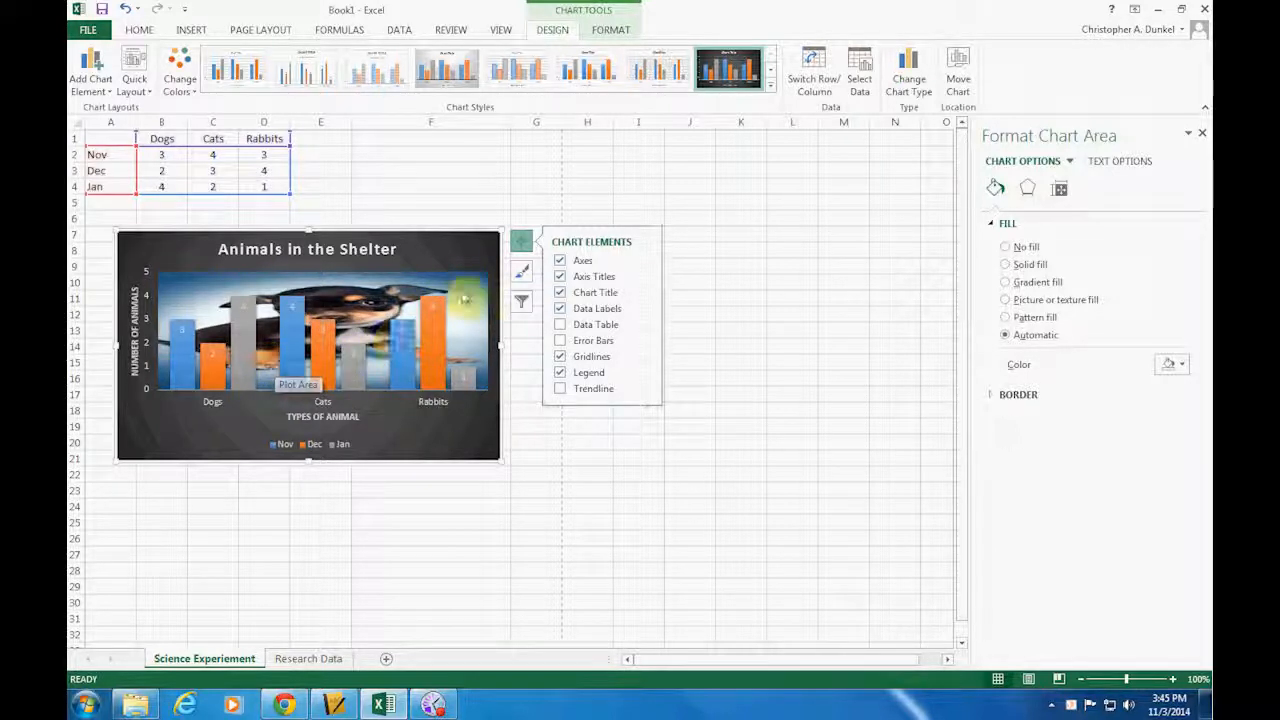
Set the maximum bound of the chart's vertical axis to 10
mouse_move(446, 330)
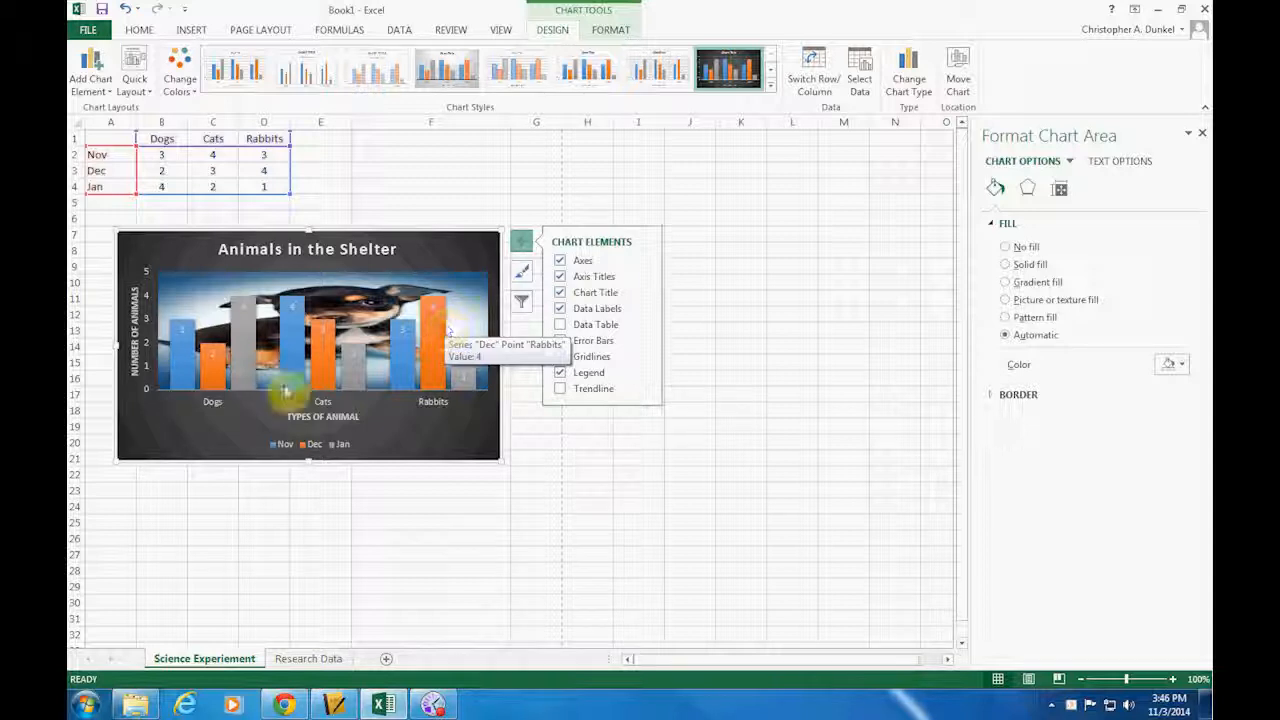
click(146, 392)
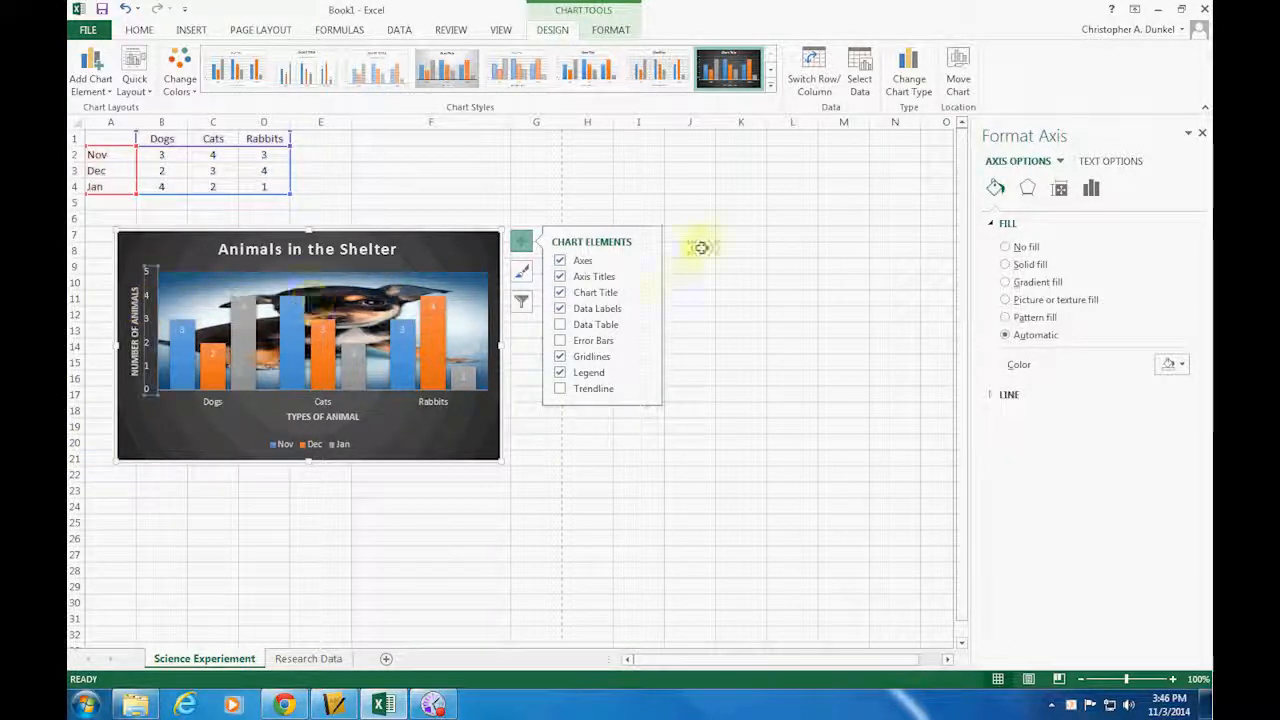
click(1091, 191)
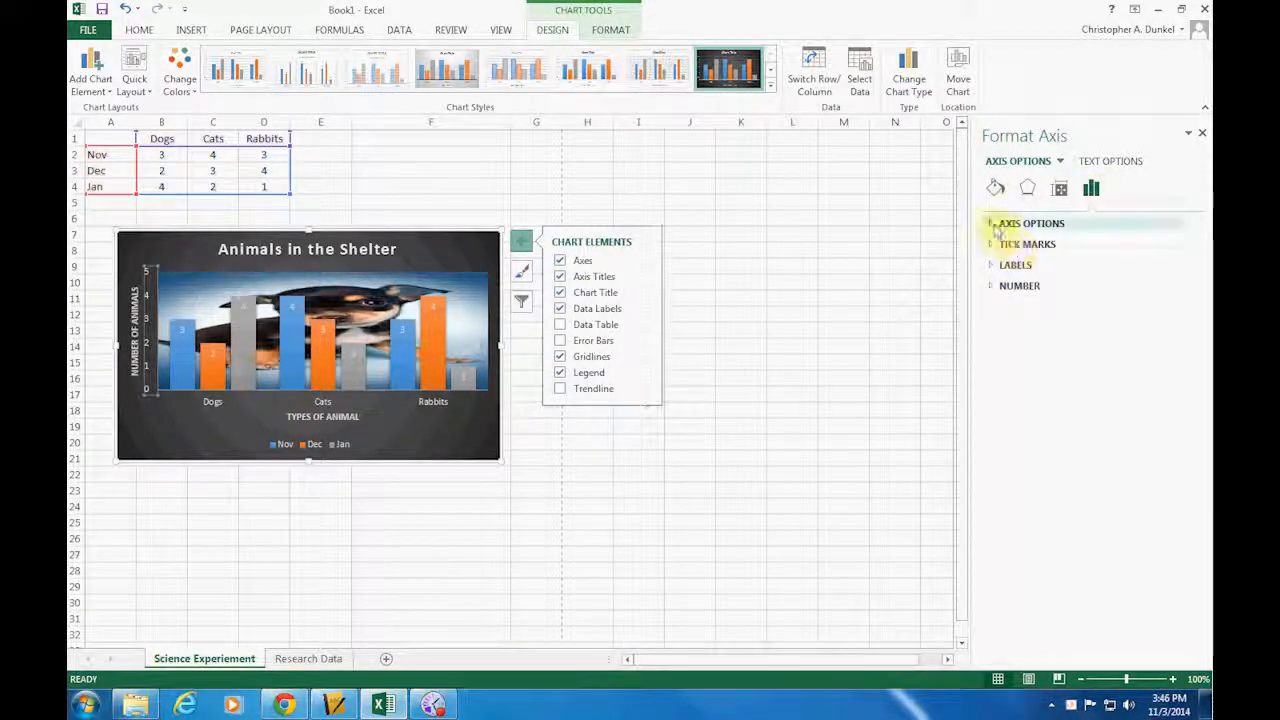
click(994, 226)
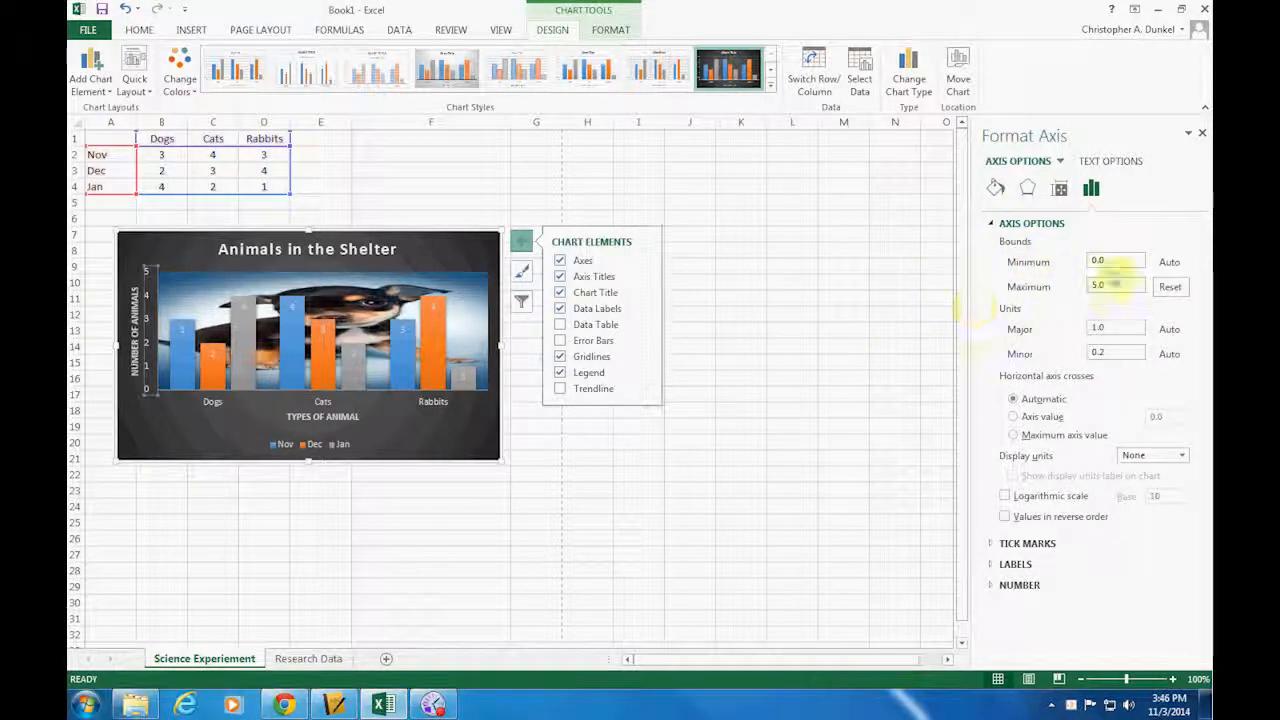
click(1107, 286)
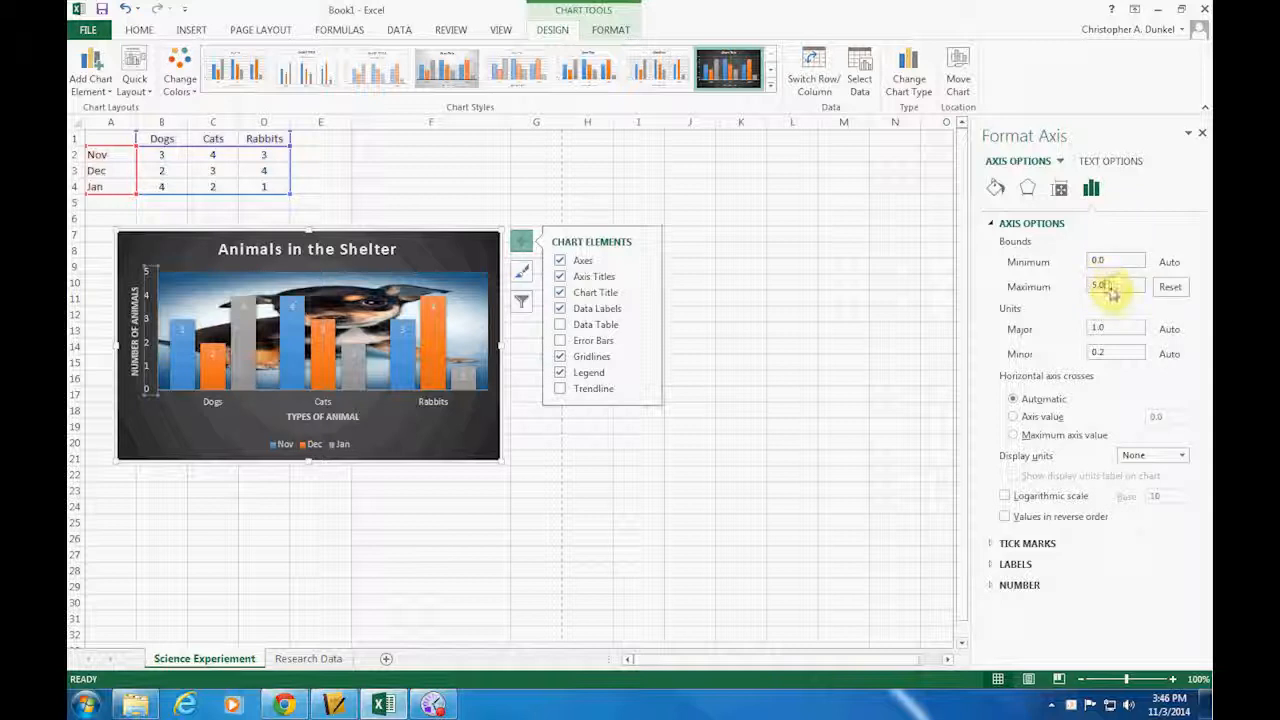
text(10)
key(Return)
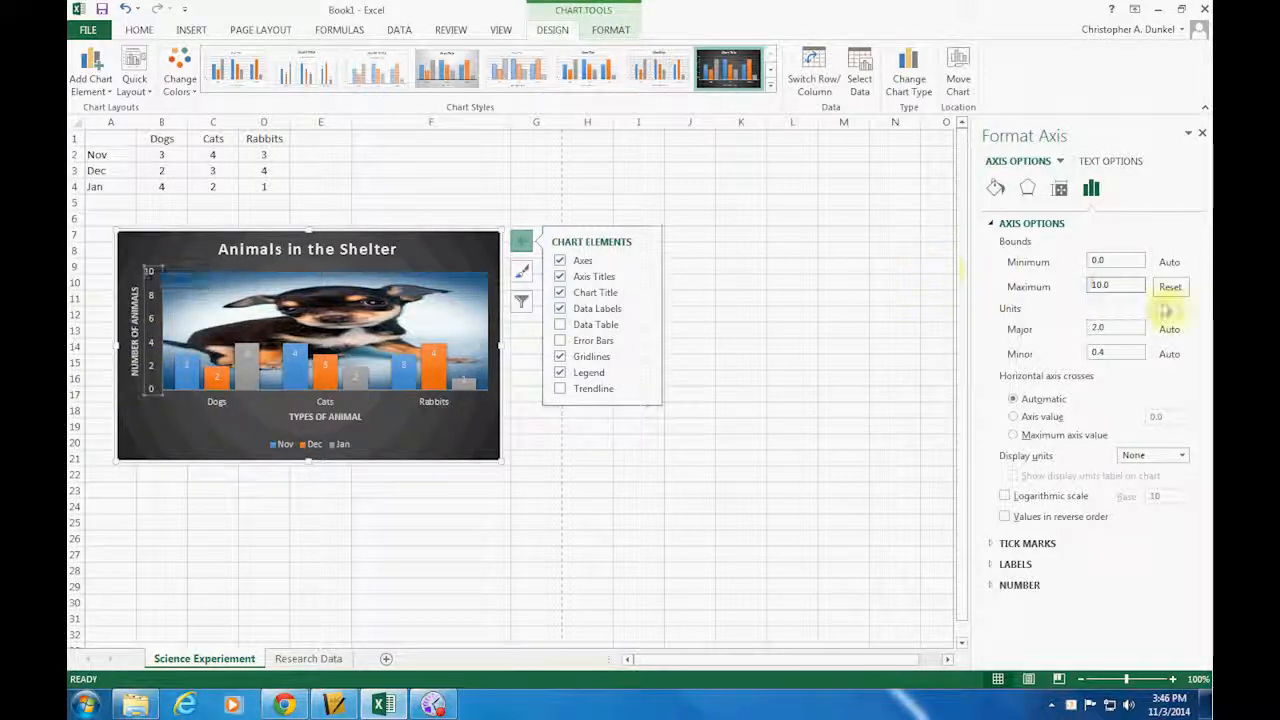
Set the maximum bound of the chart's vertical axis to 5
drag(1128, 285, 1037, 288)
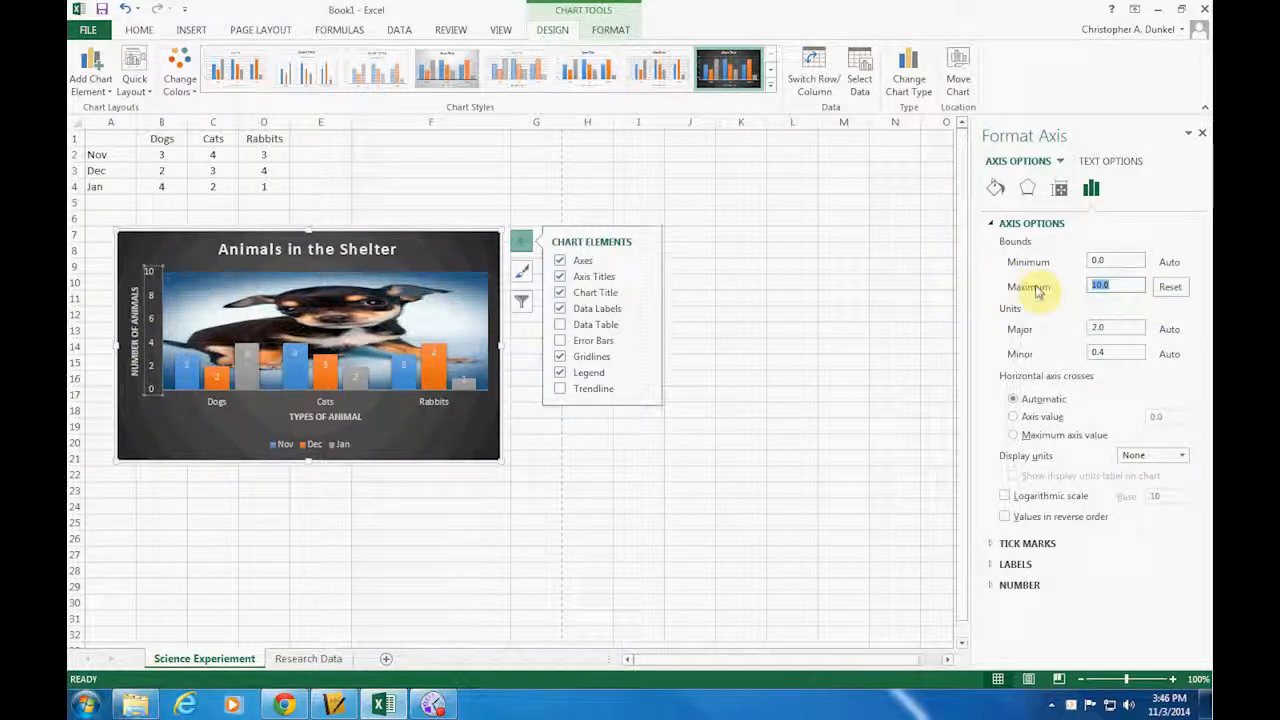
text(5)
key(Return)
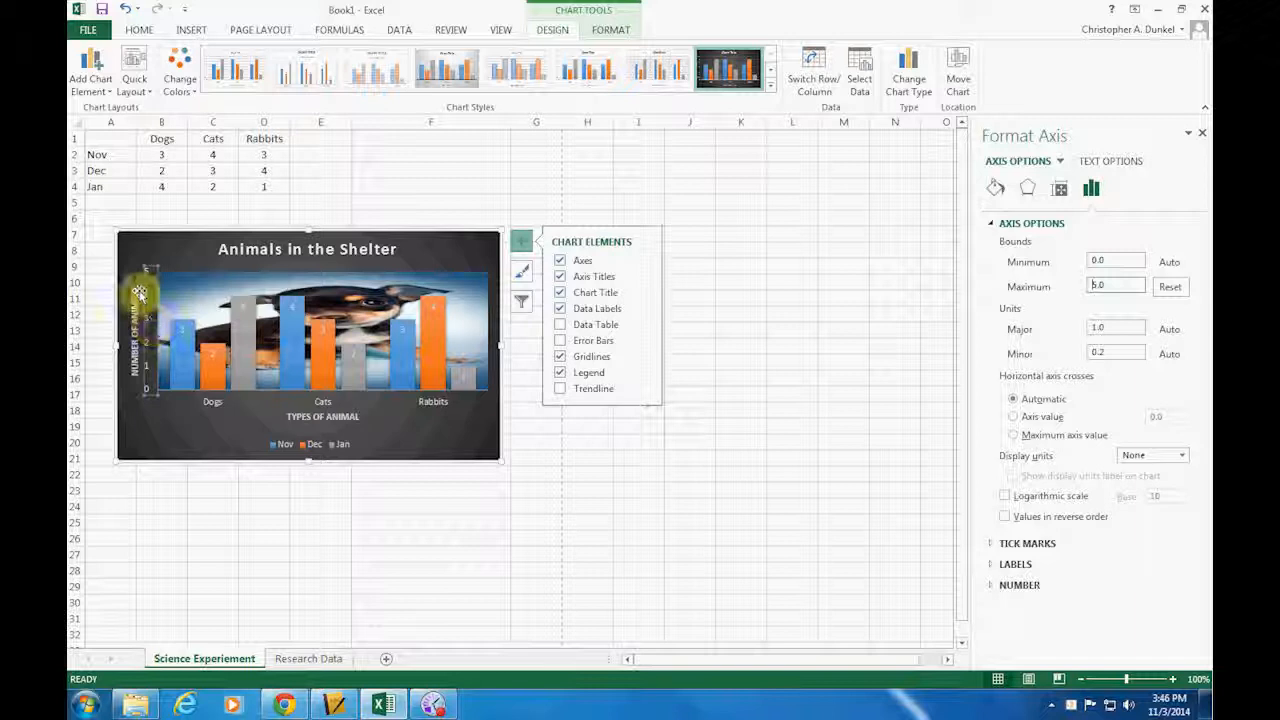
Try a major unit of 0.5 on the vertical axis and set it back to 1
click(1124, 328)
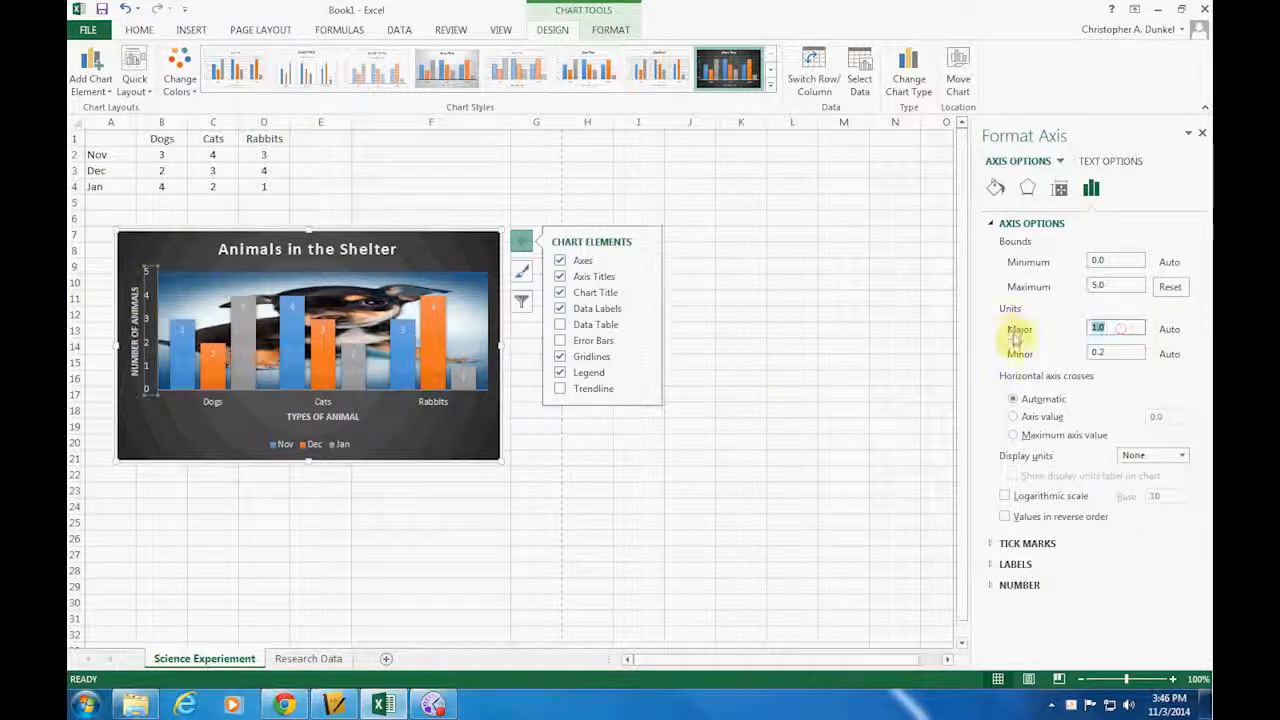
text(.5)
key(Return)
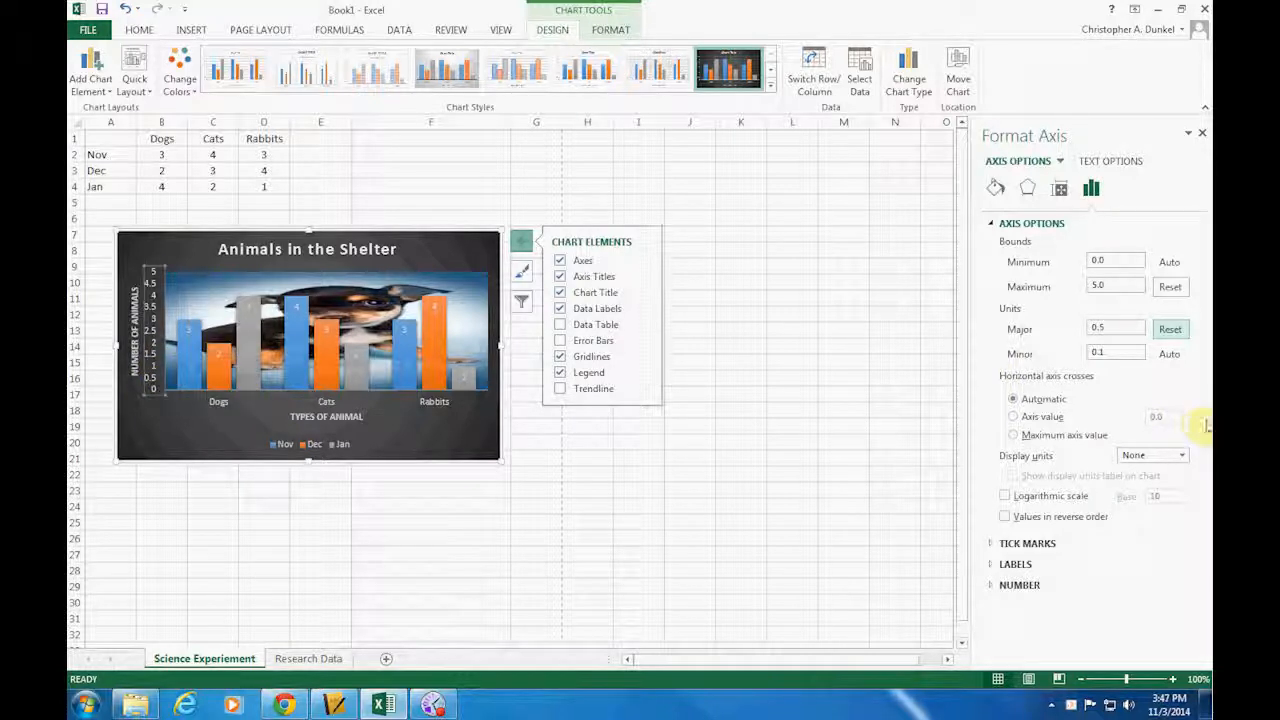
double_click(1105, 326)
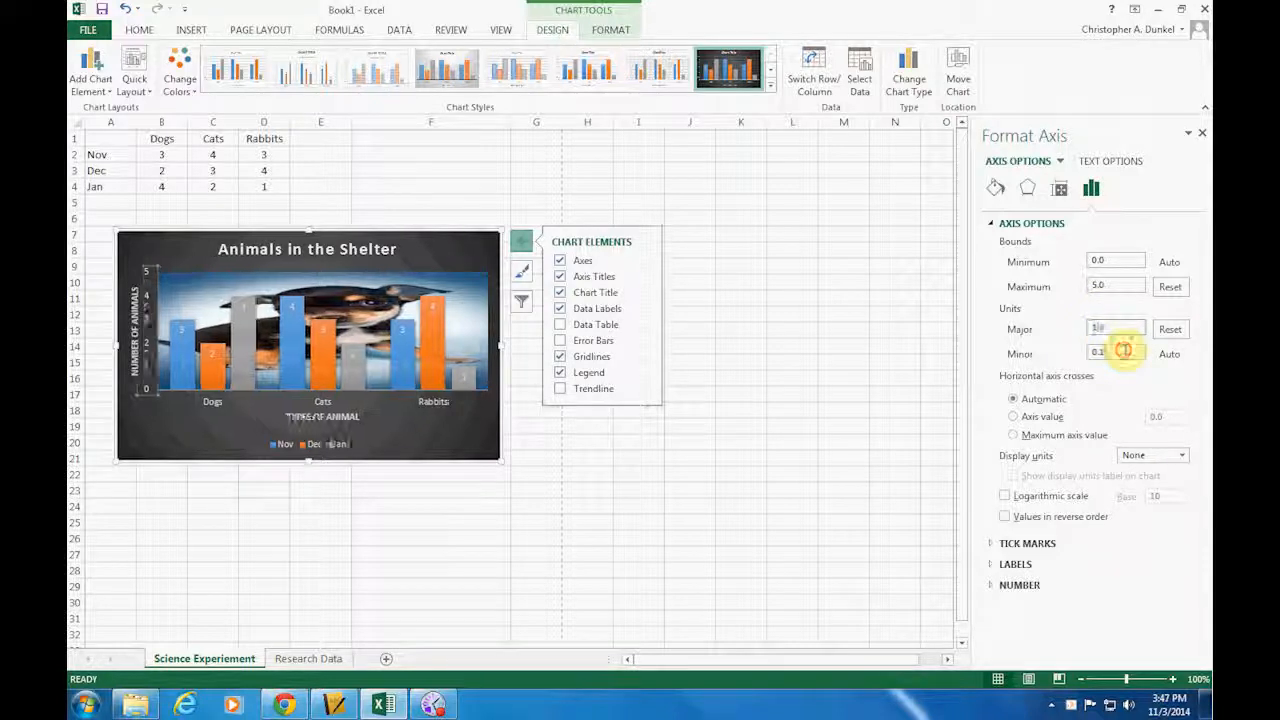
click(151, 332)
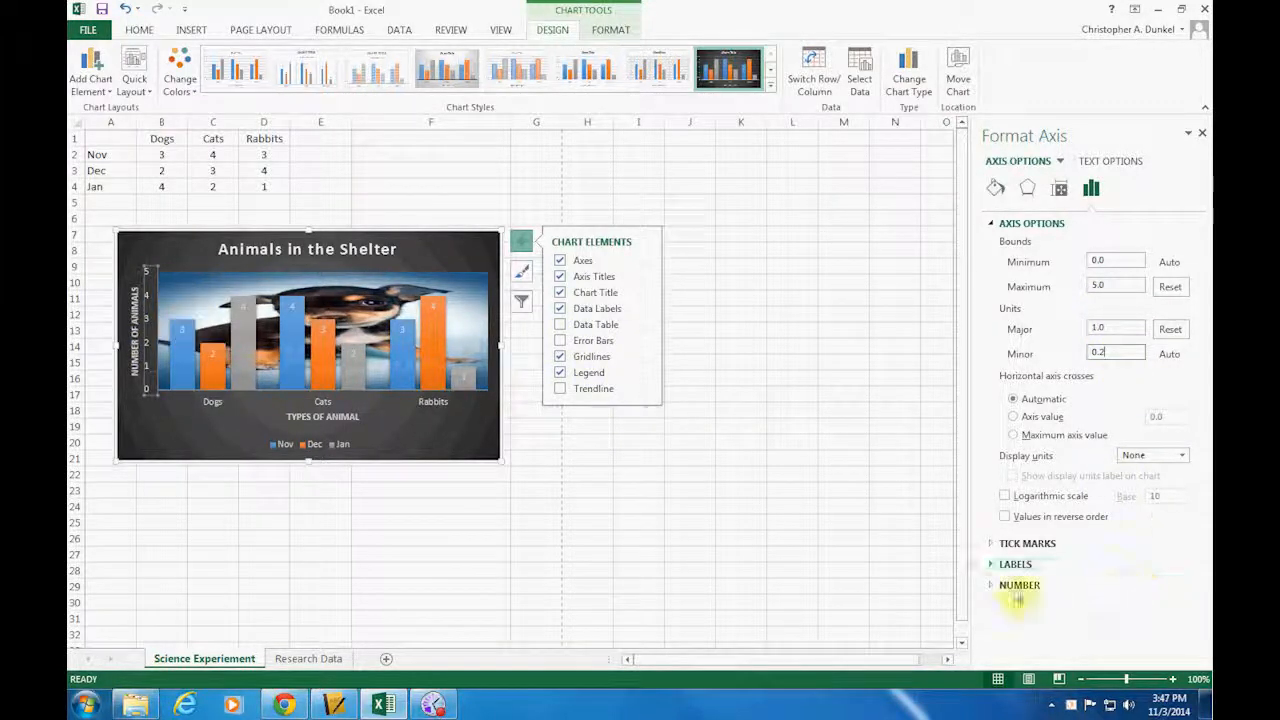
Examine the vertical axis's tick mark, label and number settings and its fill options
click(991, 545)
click(990, 545)
click(988, 565)
click(990, 565)
click(990, 586)
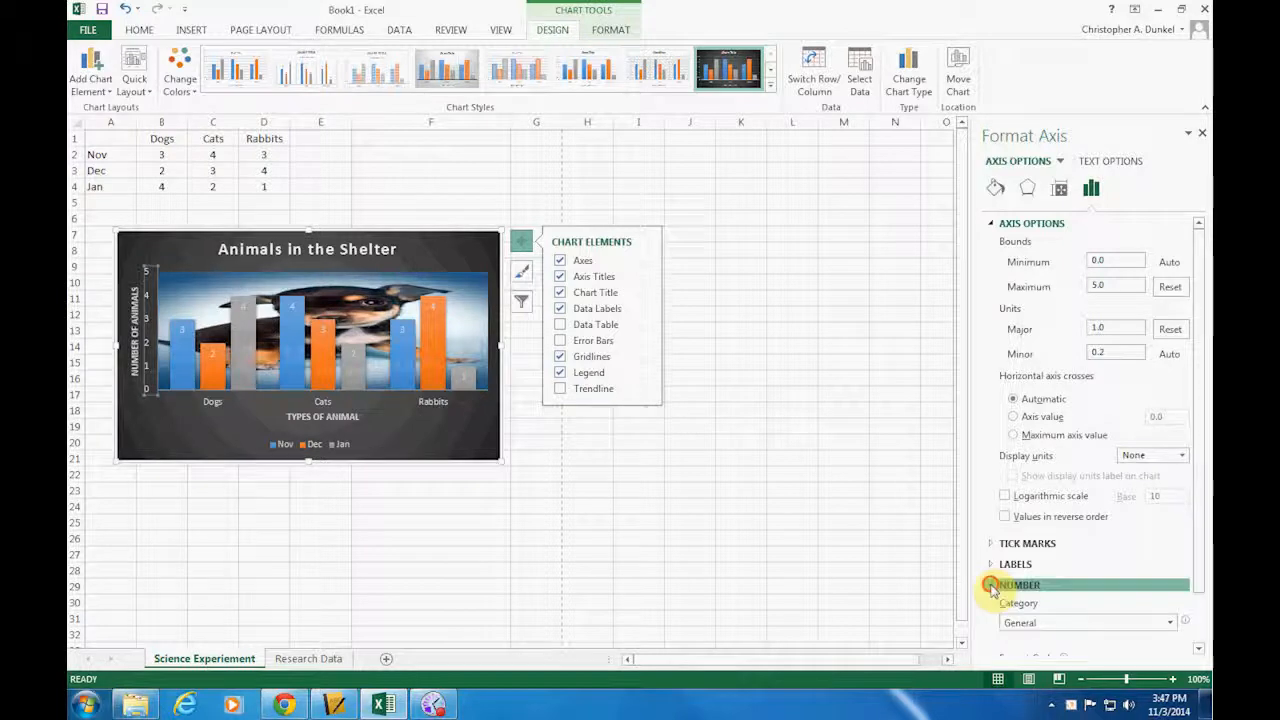
click(991, 586)
click(992, 226)
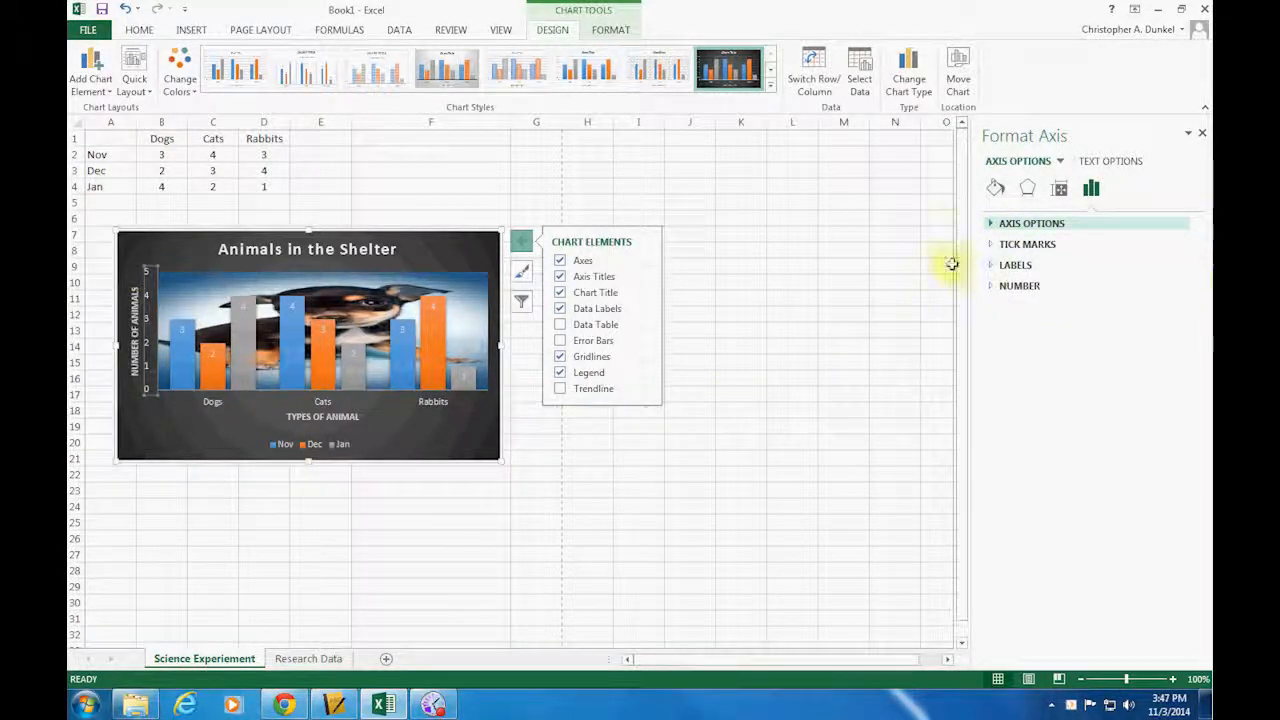
click(999, 190)
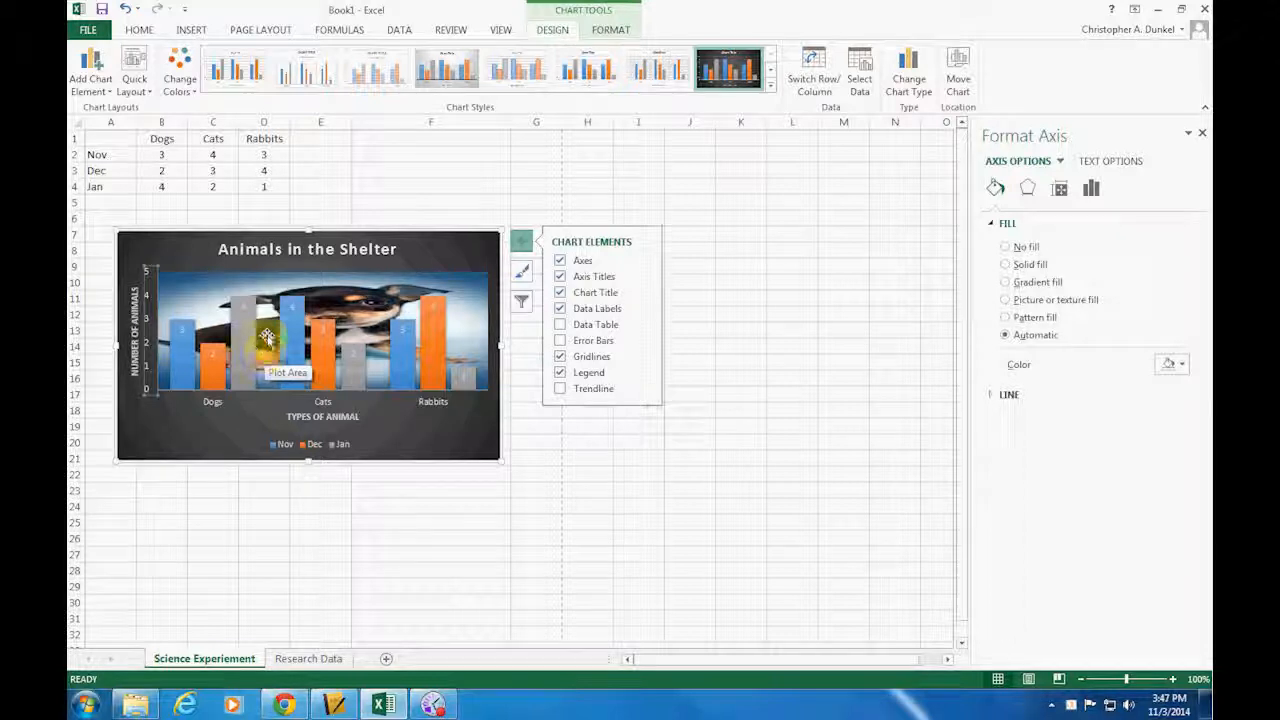
Deselect the chart and preview the printout of the whole worksheet with its data table and chart
click(401, 221)
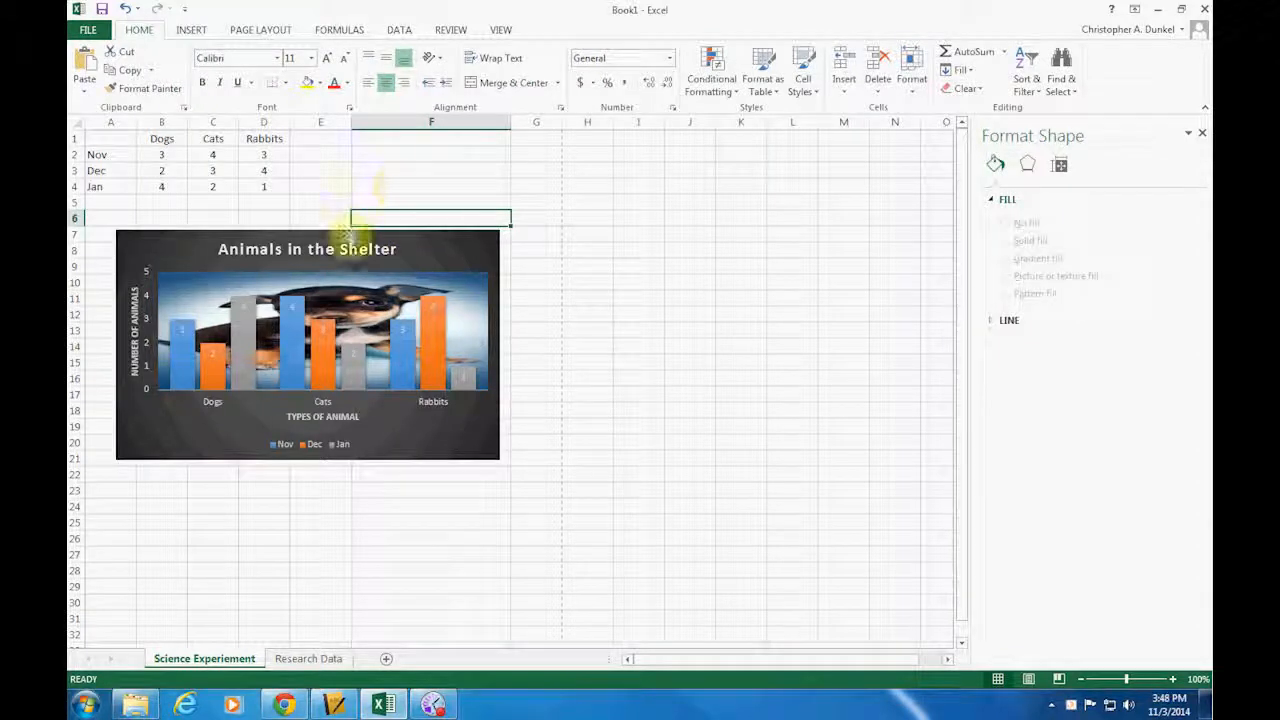
click(401, 168)
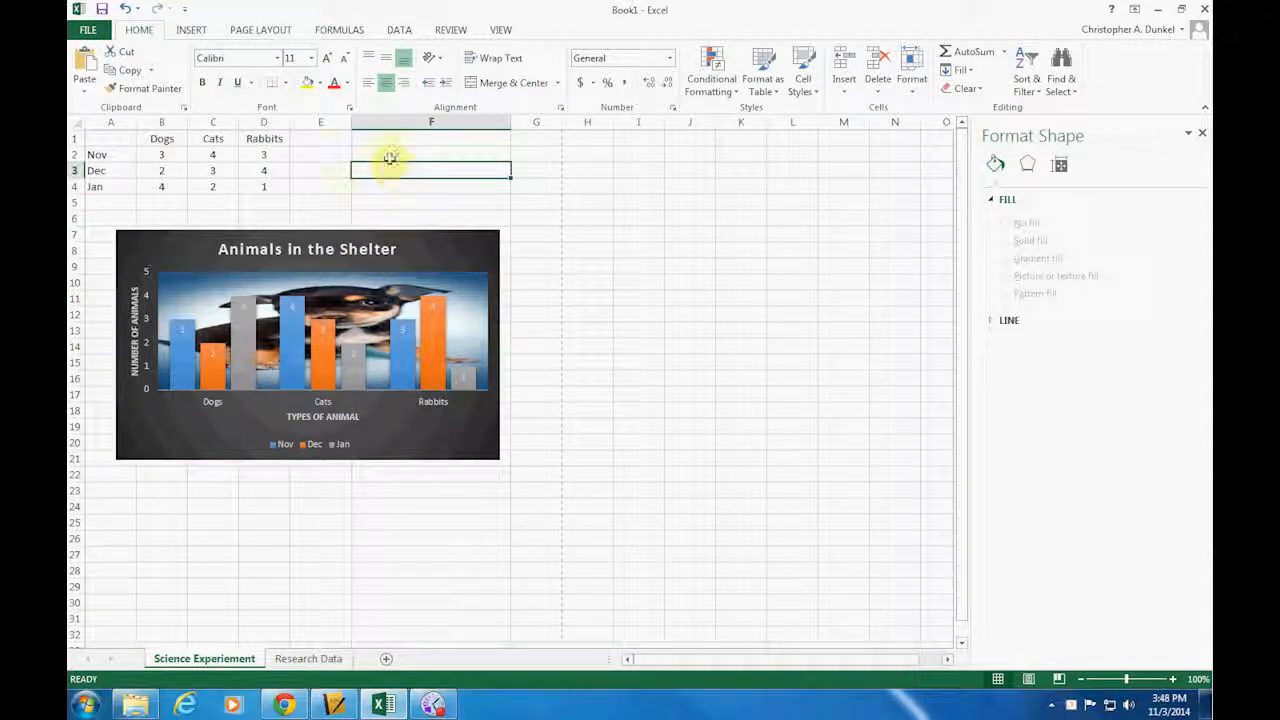
click(87, 33)
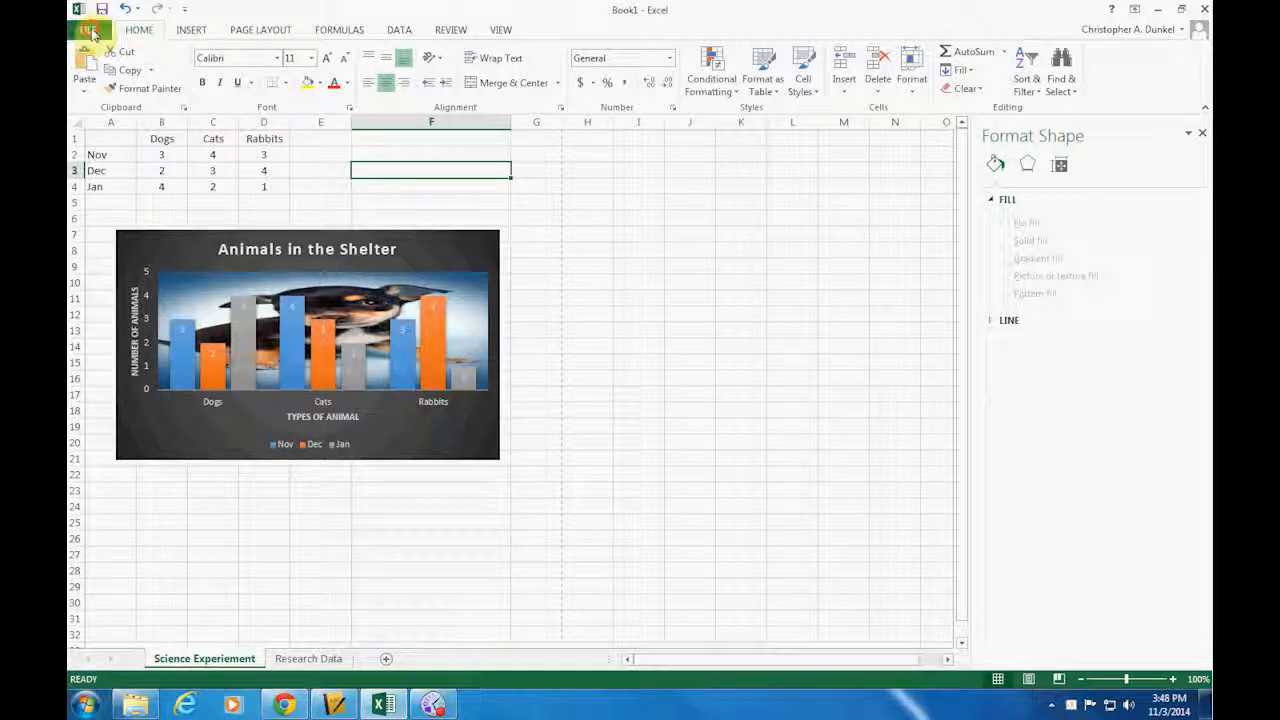
click(104, 229)
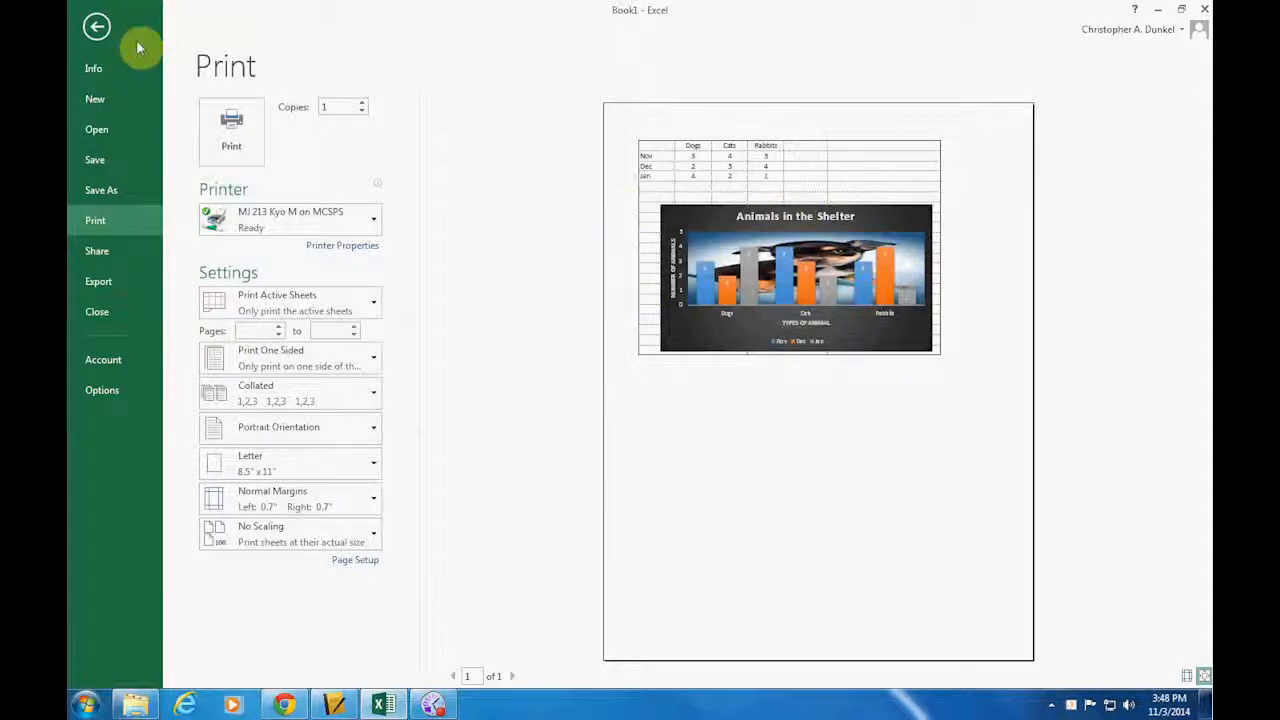
click(96, 30)
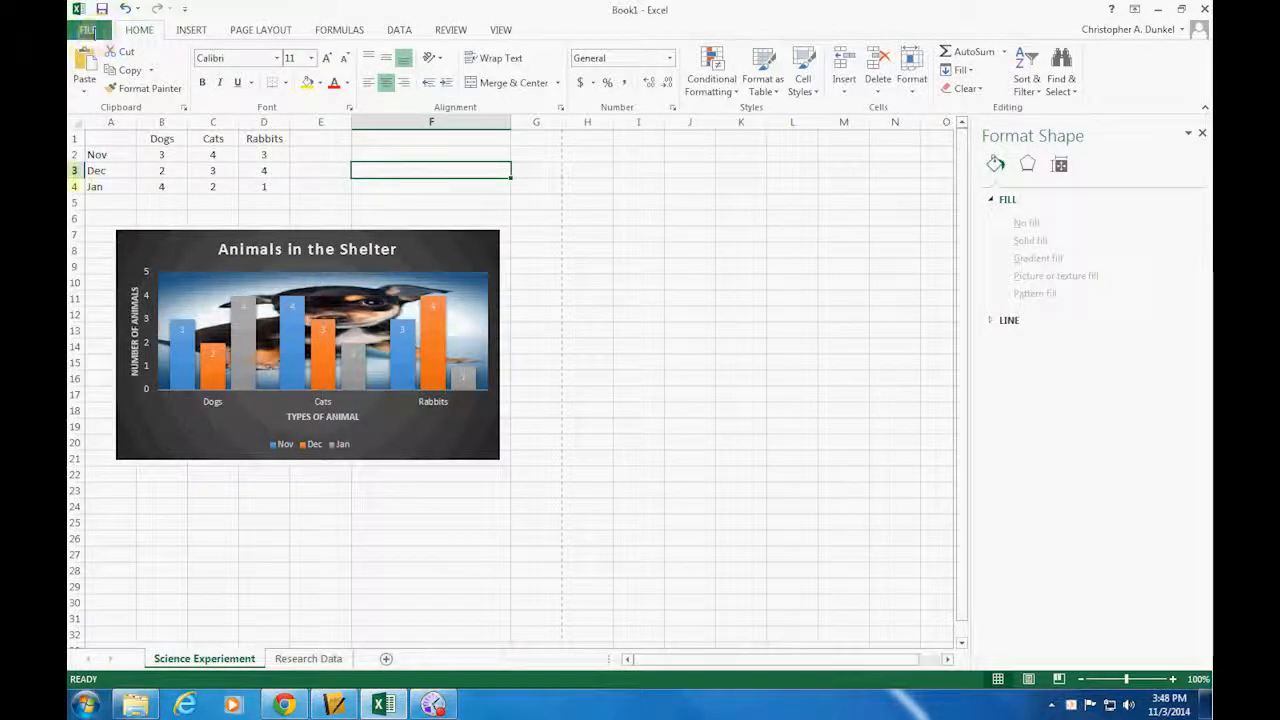
Select the whole chart and preview the printout of the chart alone
click(444, 456)
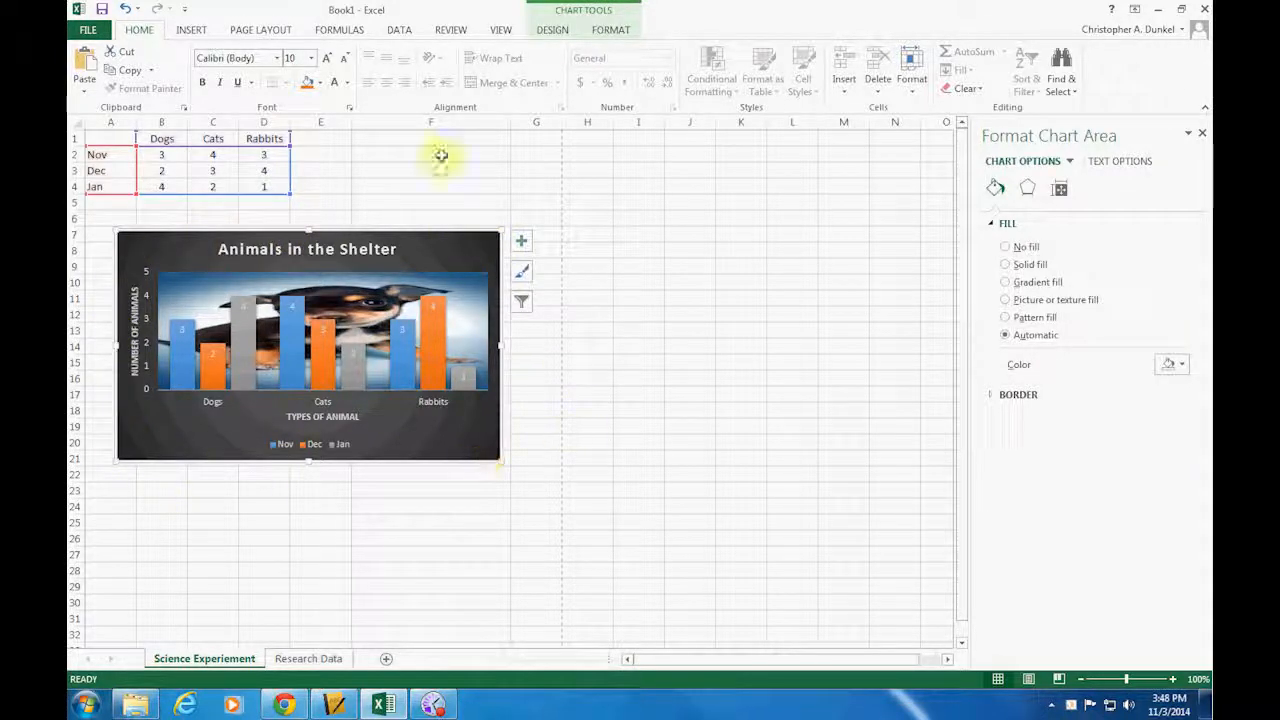
click(88, 30)
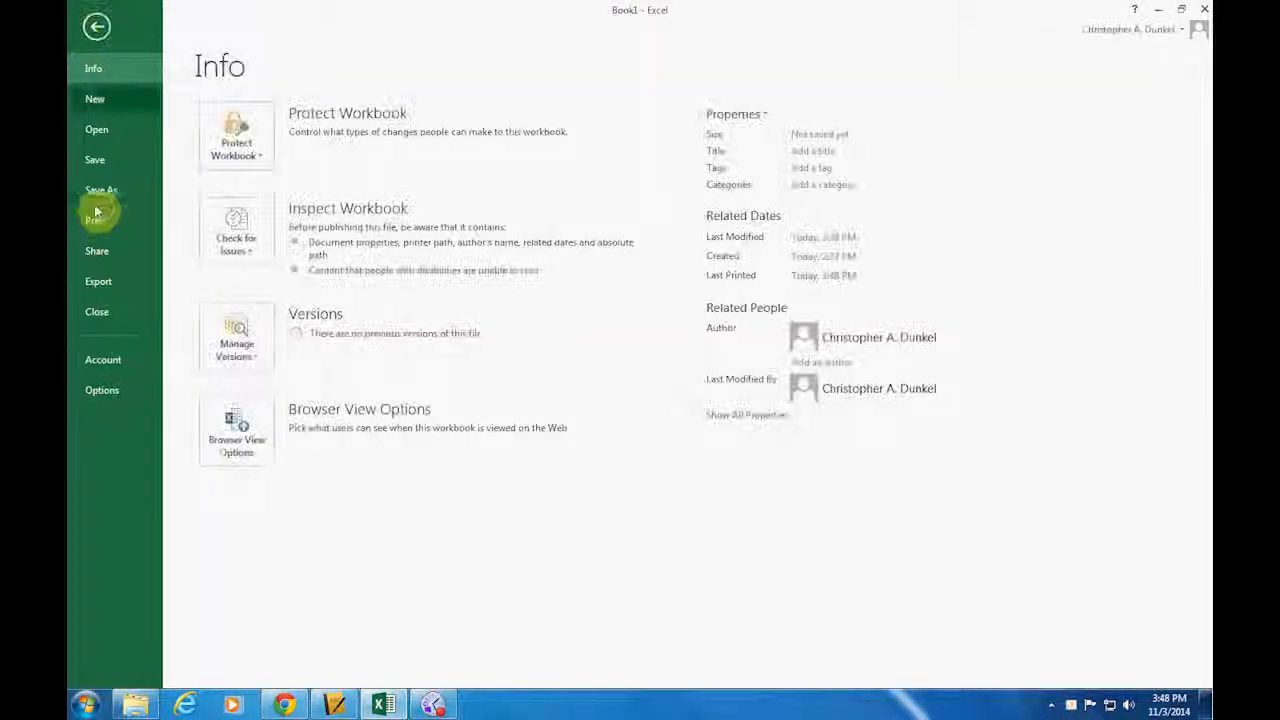
click(103, 222)
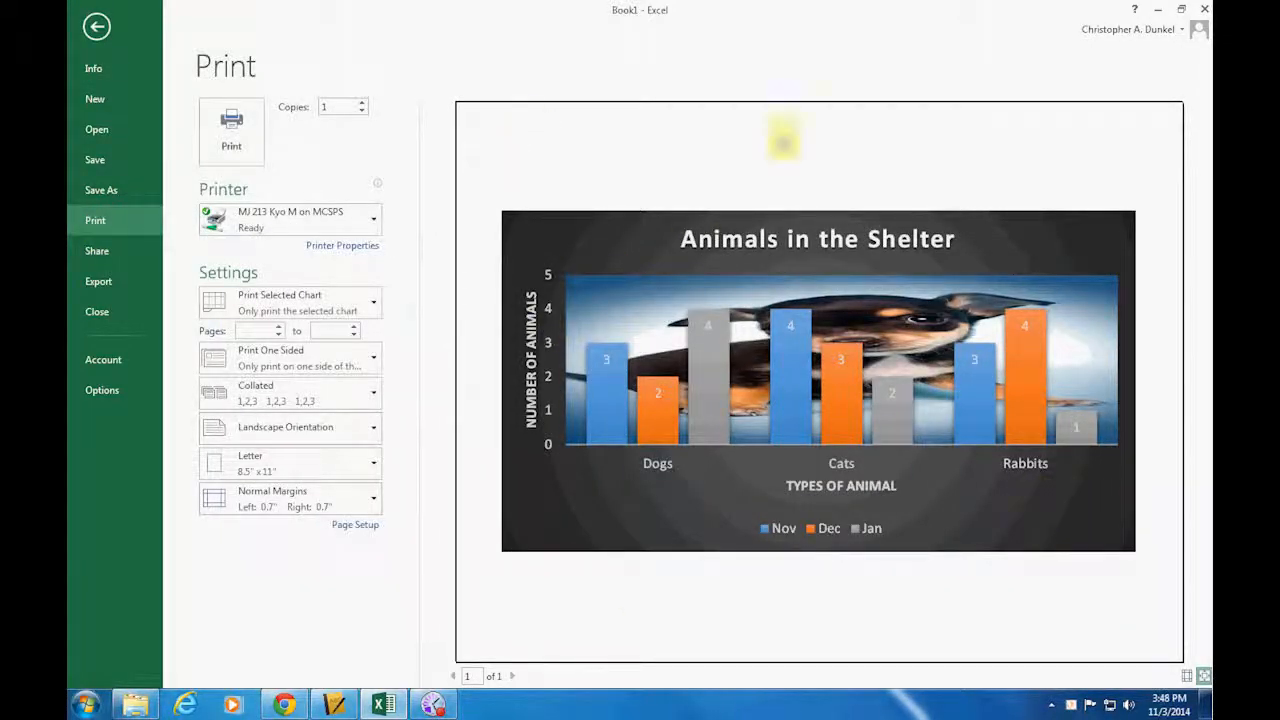
click(91, 31)
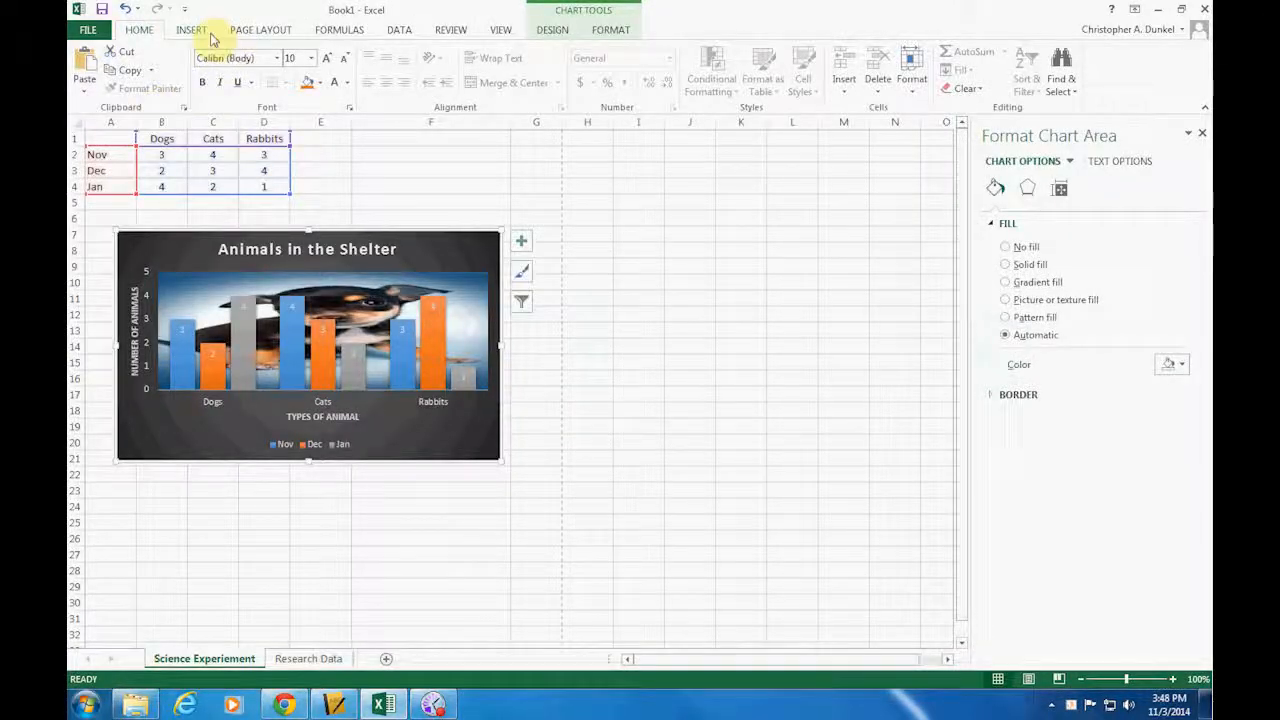
Open the page margin presets
click(258, 30)
click(193, 88)
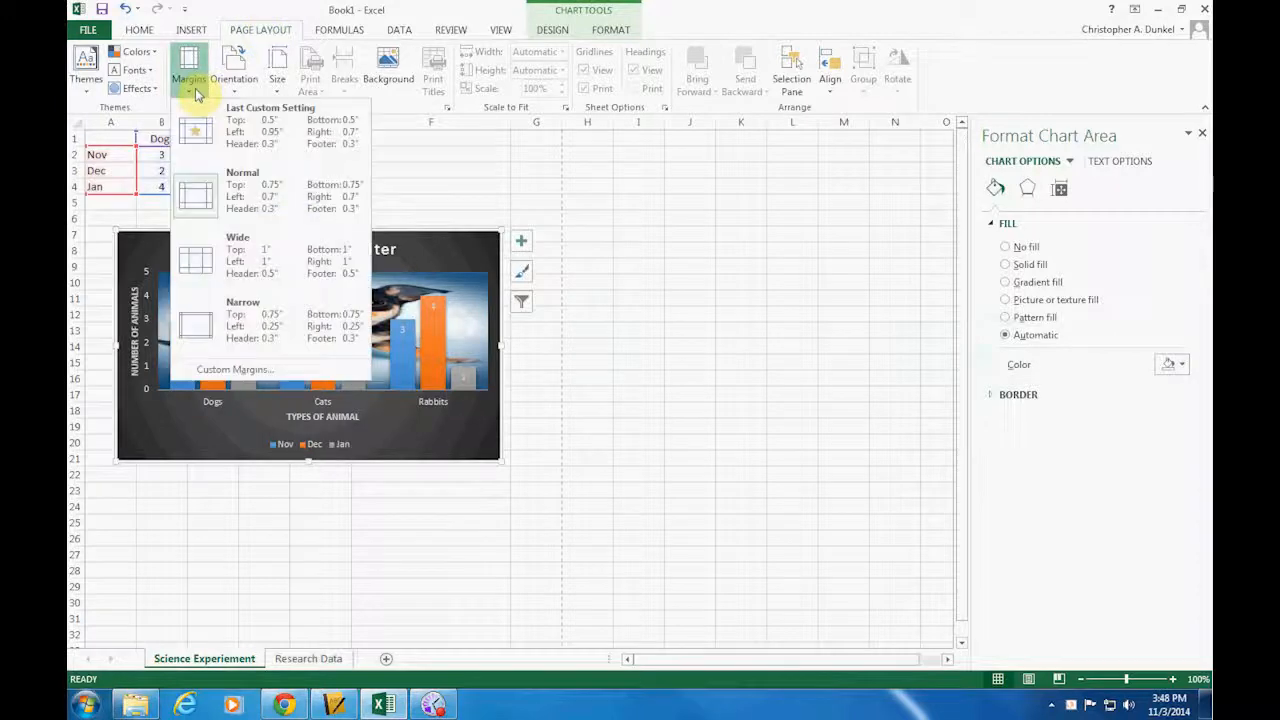